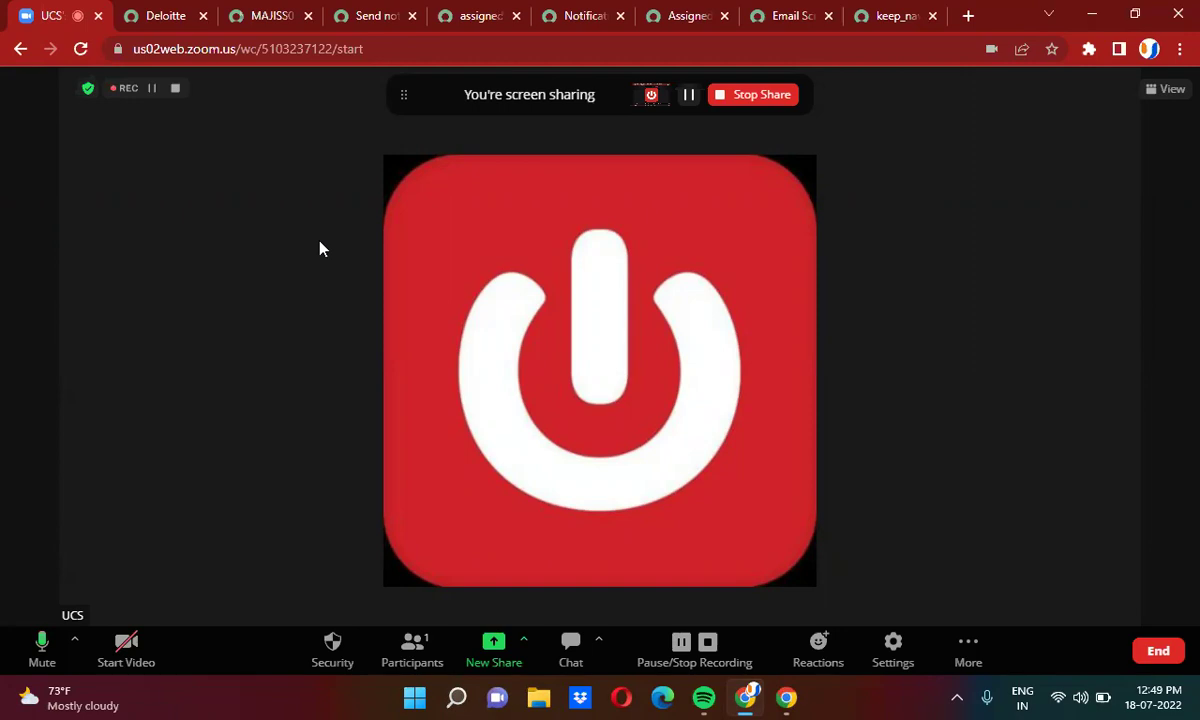
Bring up the Major Issue record (description 'test 3') and focus its Assigned To field
click(272, 10)
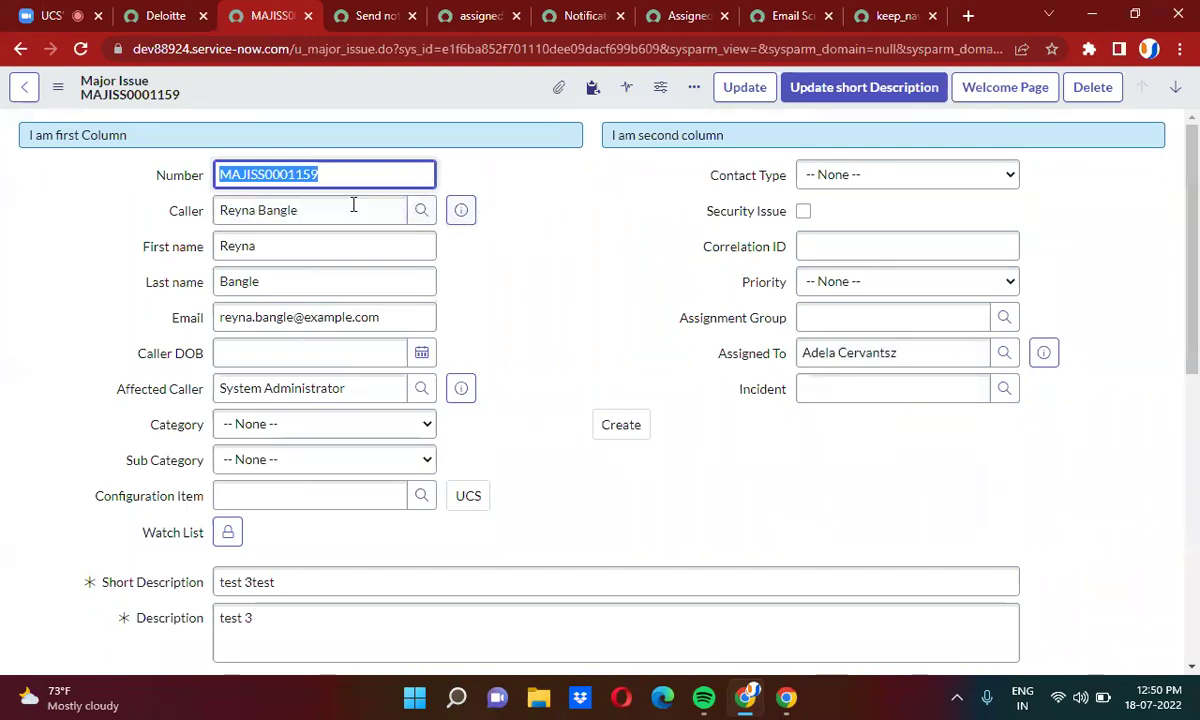
click(500, 206)
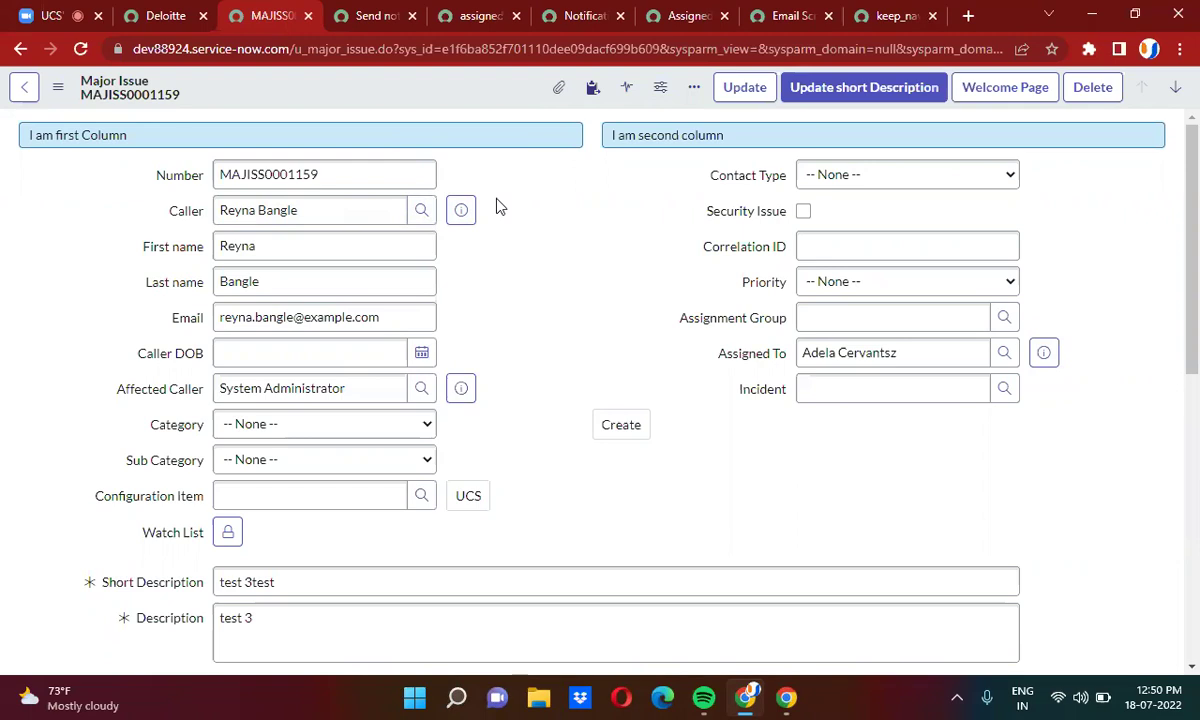
click(844, 352)
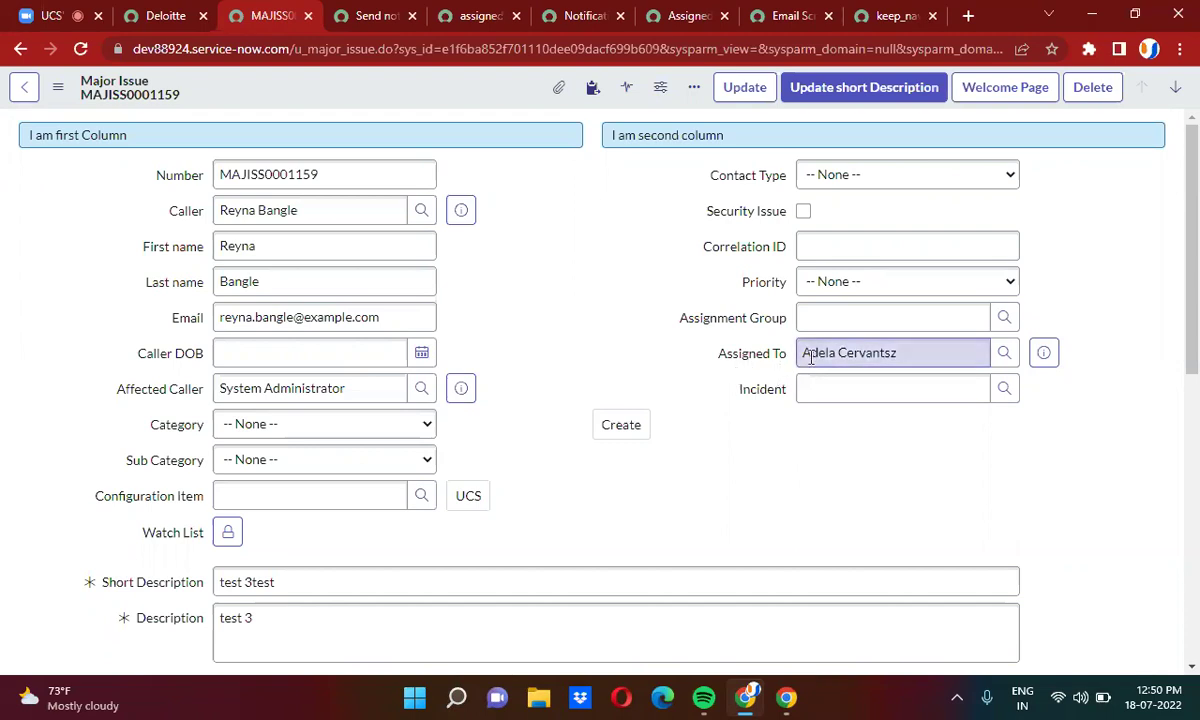
Open the Advanced script of the 'Send notification assigned to change' business rule
click(367, 15)
click(52, 279)
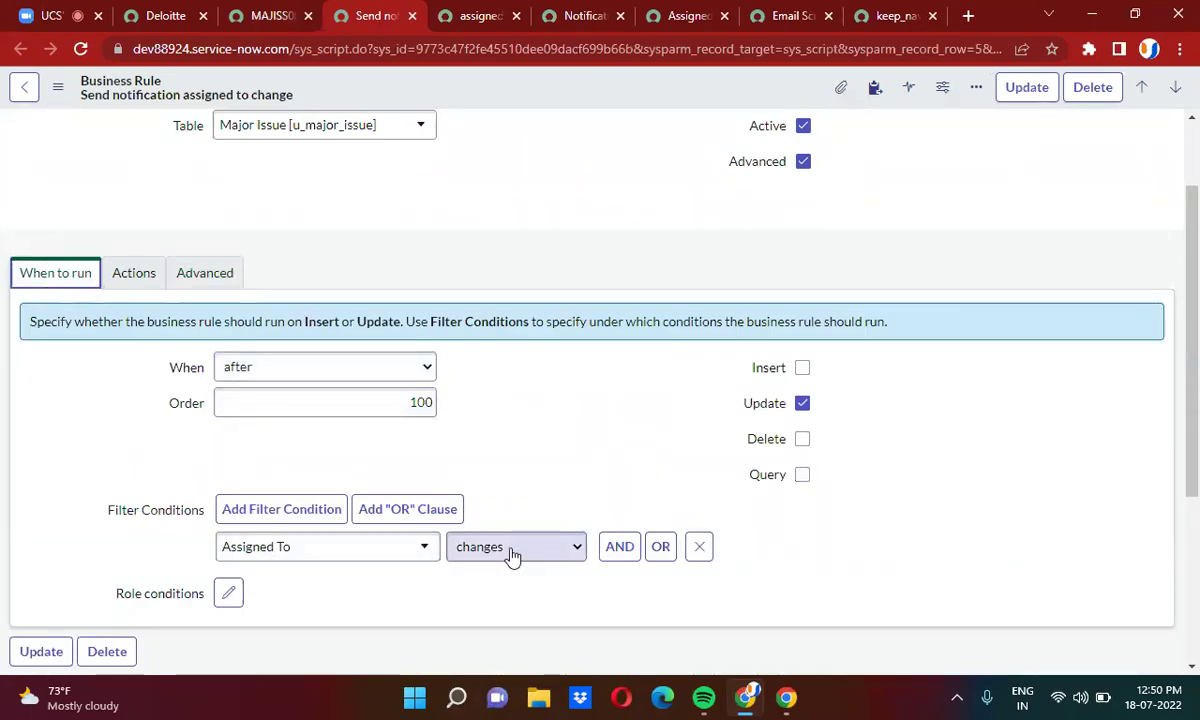
click(208, 275)
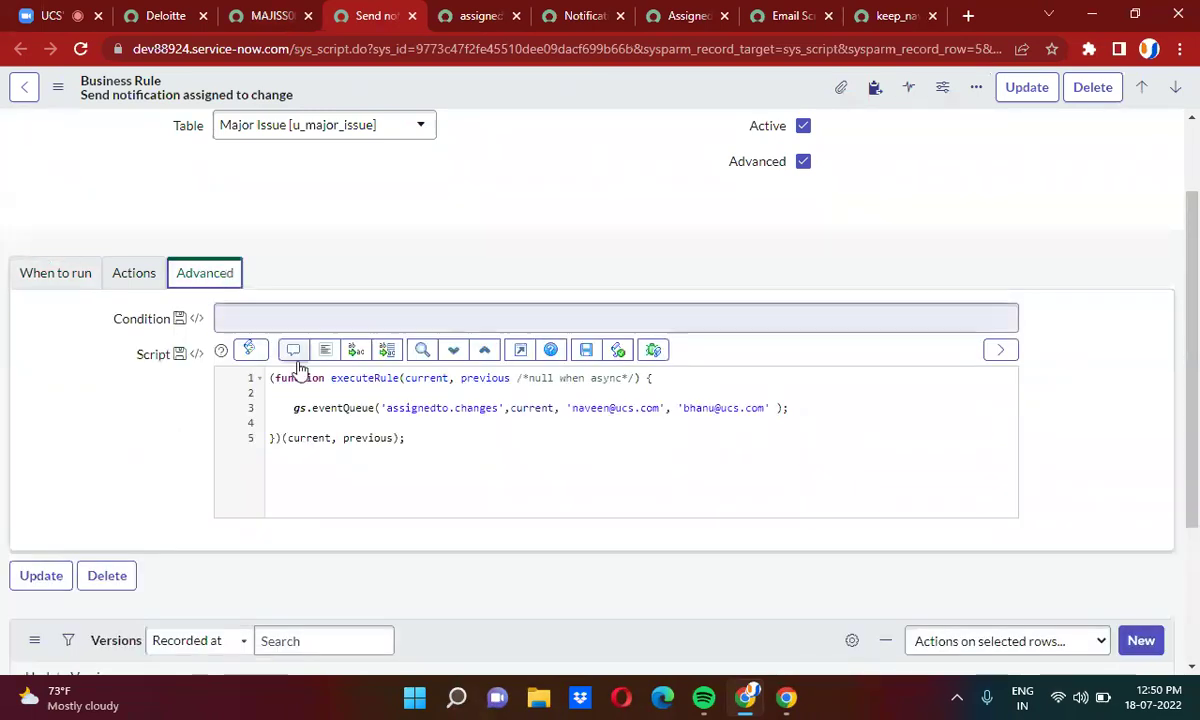
Change the queued event name from 'assignedTo.changes' to lowercase 'assignedto.changes'
drag(297, 407, 803, 408)
click(803, 408)
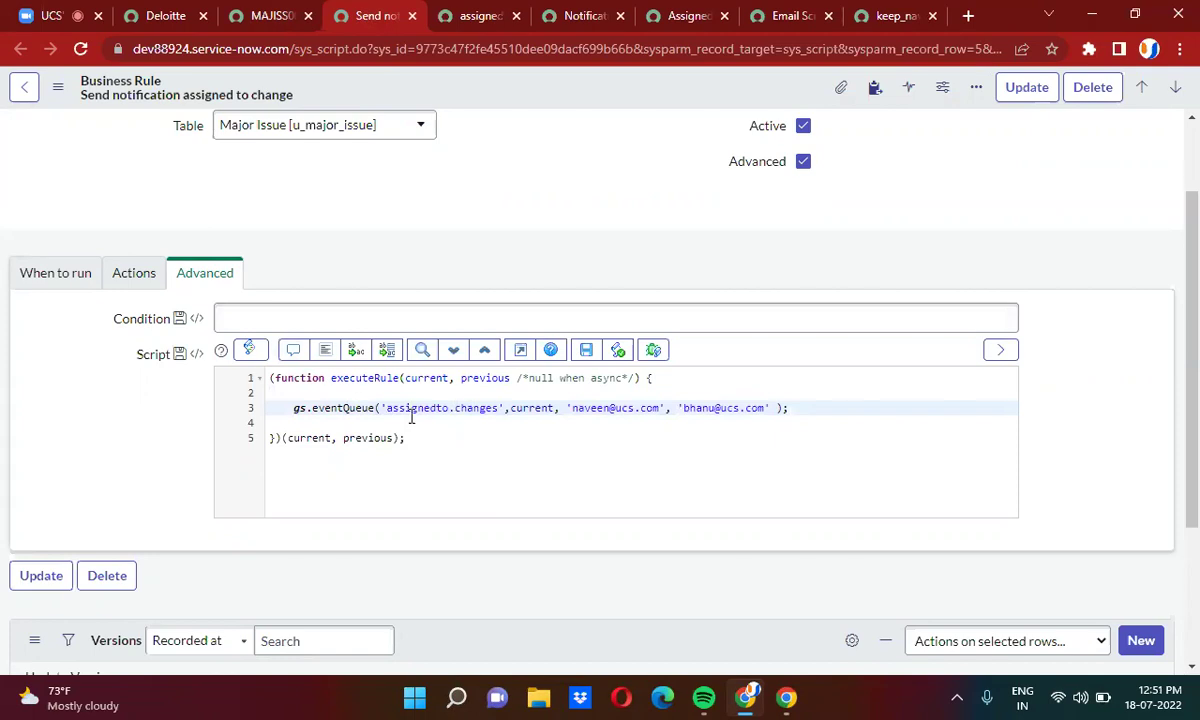
click(445, 408)
key(BackSpace)
text(t)
Inspect the two CC email address parameters passed with the event
double_click(540, 408)
double_click(604, 408)
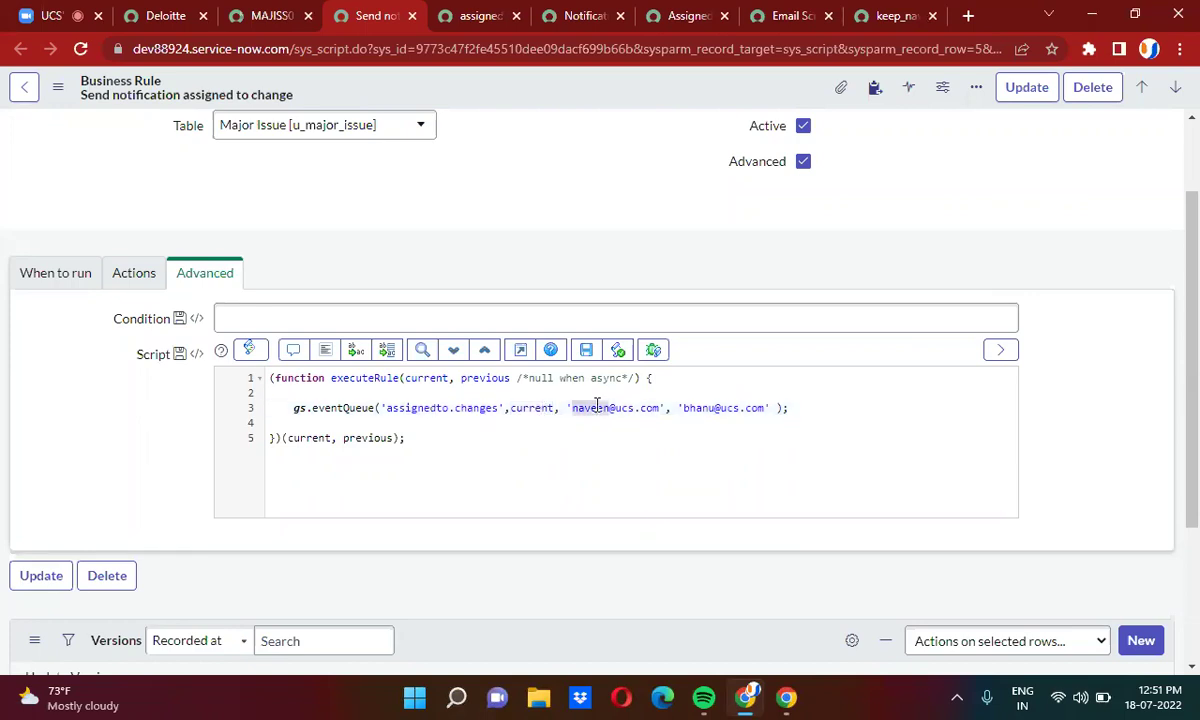
double_click(700, 408)
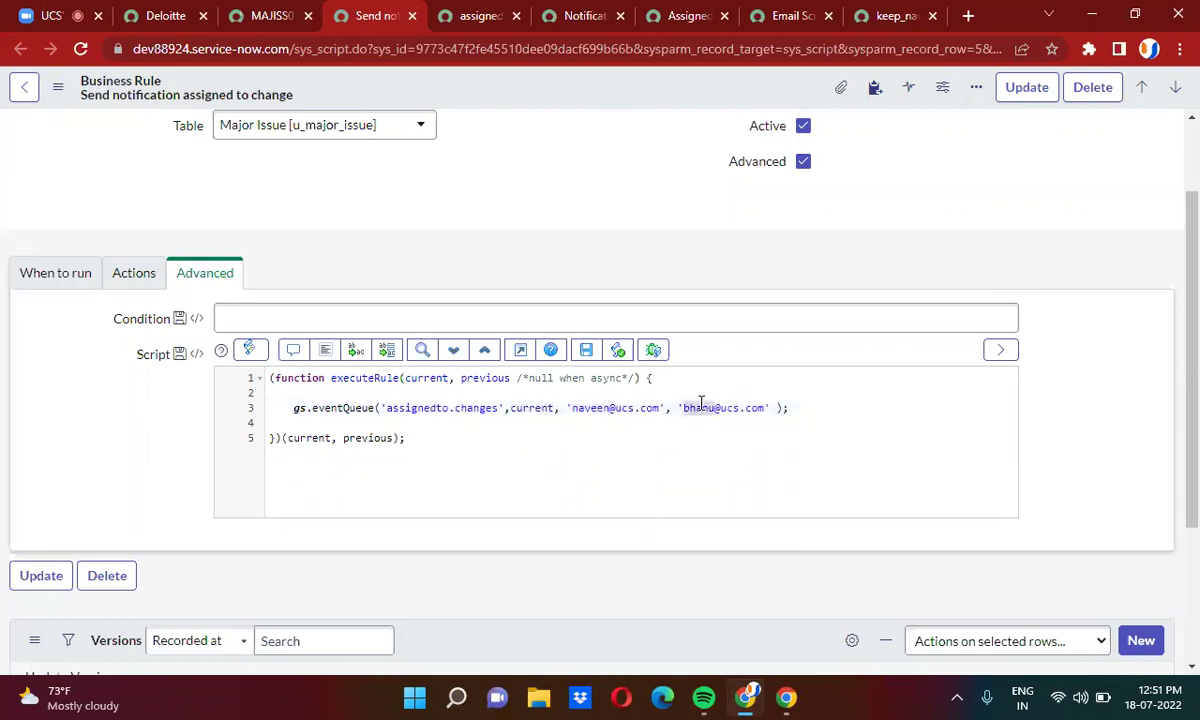
drag(568, 408, 771, 408)
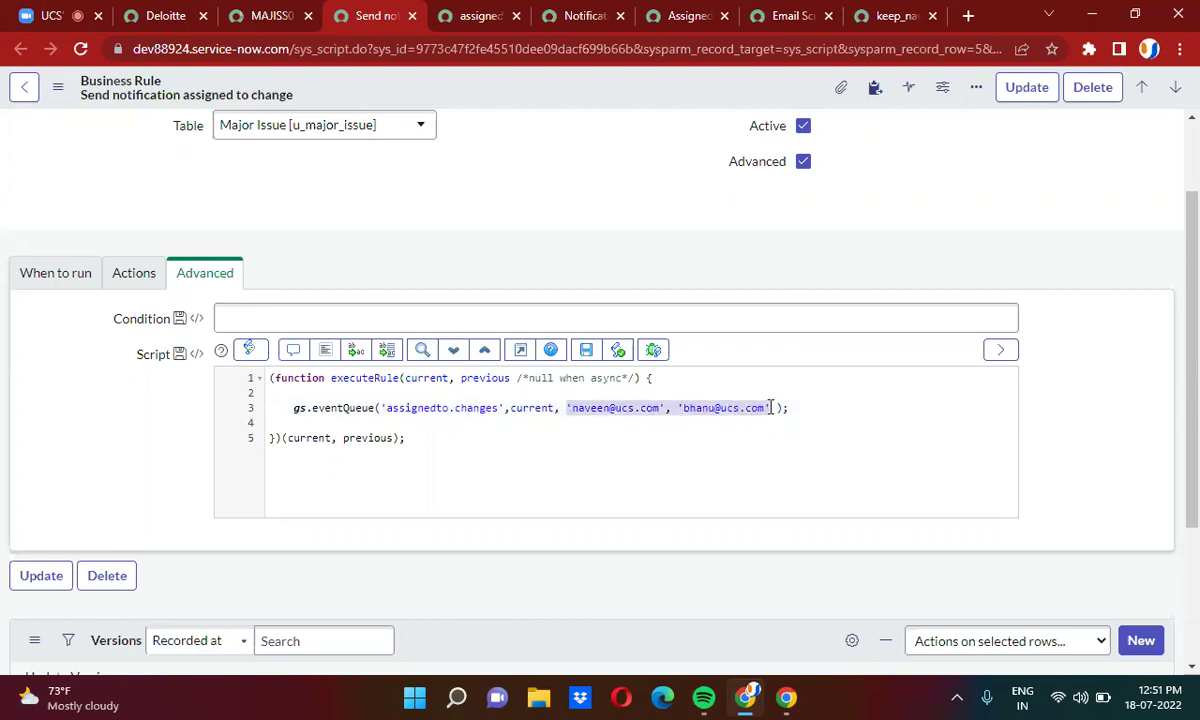
double_click(694, 410)
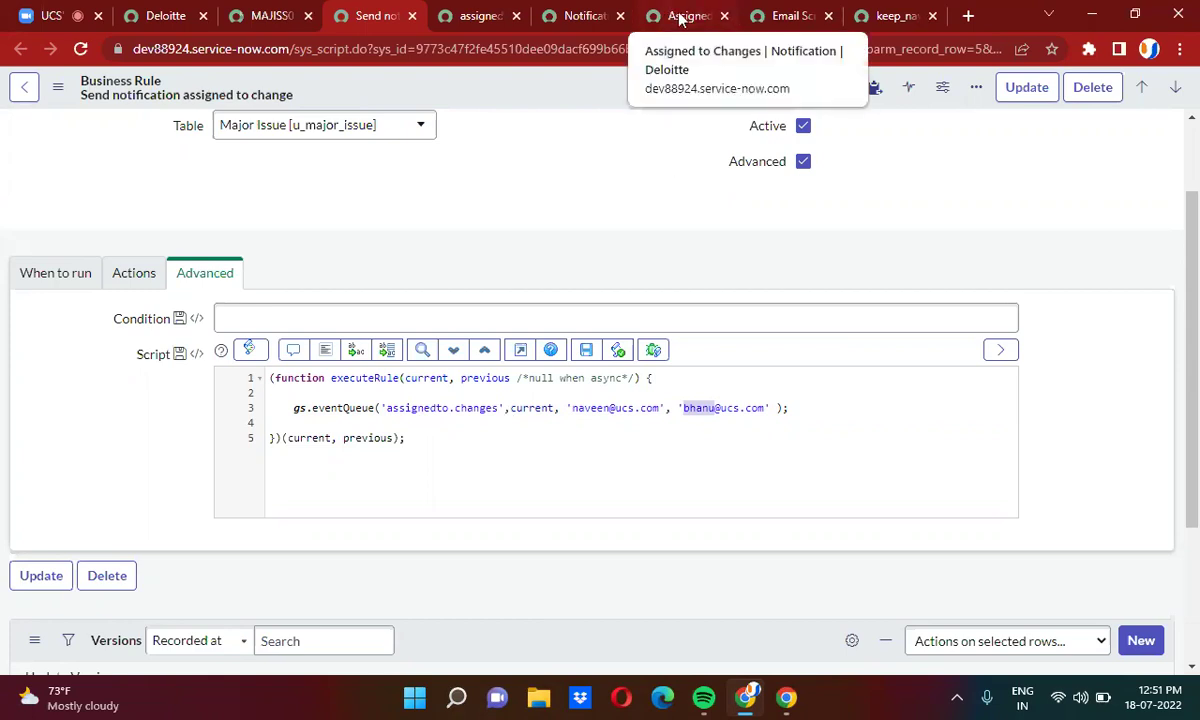
Compare the Assigned to Changes notification's When to send trigger with the business rule script
click(727, 10)
click(90, 224)
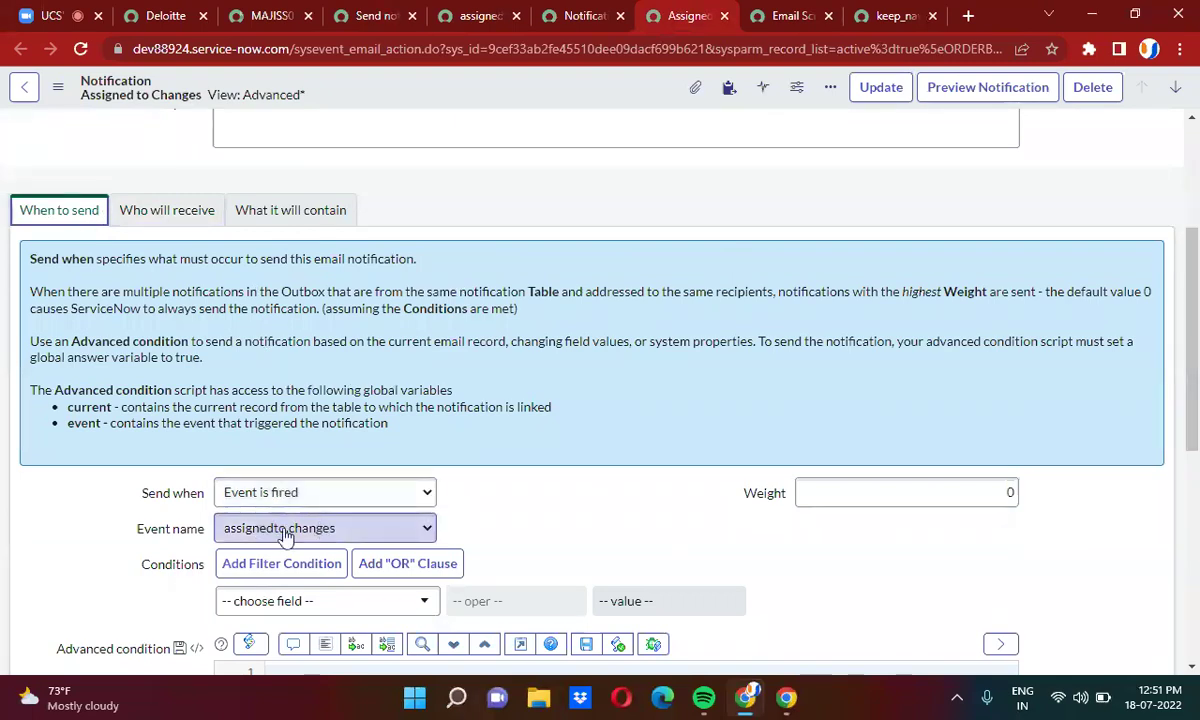
click(348, 20)
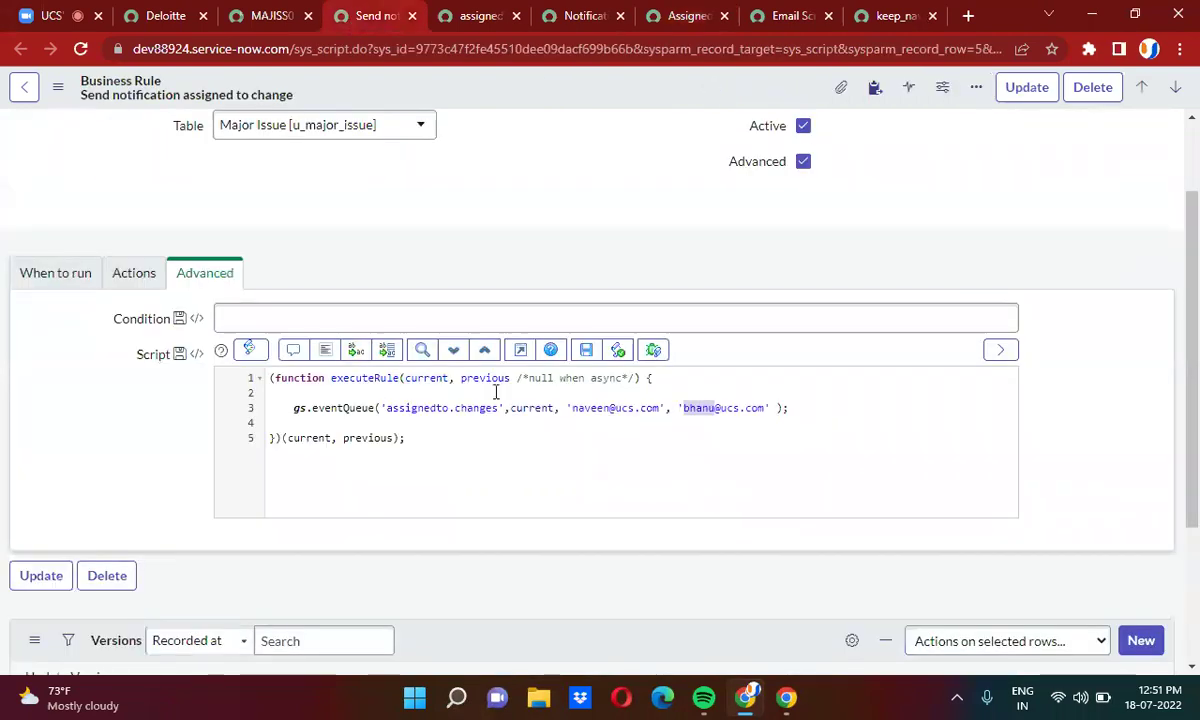
click(665, 16)
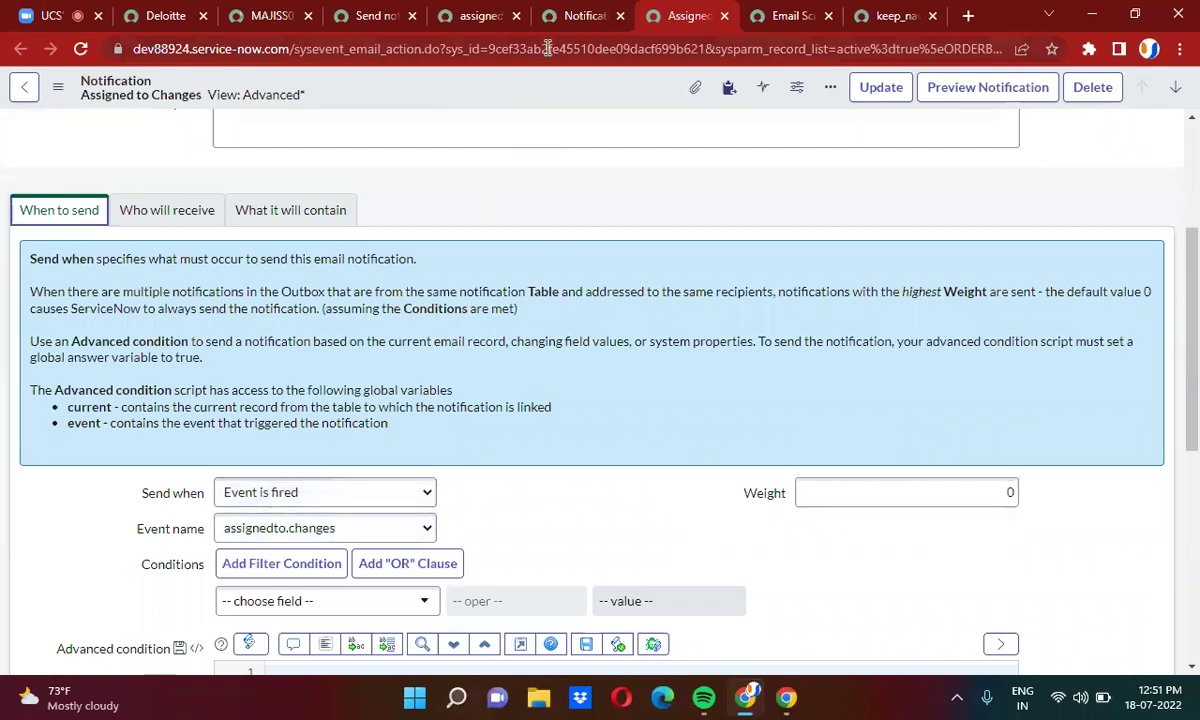
Verify the assignedto.changes event registration and the notification's recipients: Caller plus event creator
click(482, 17)
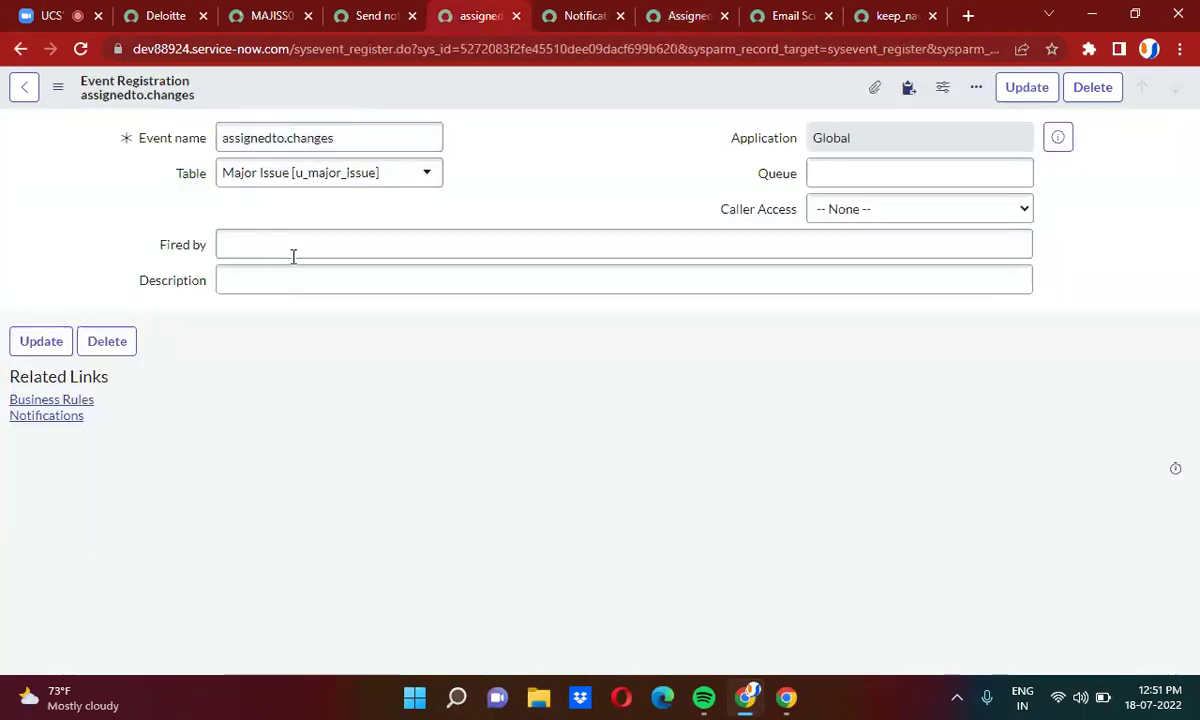
click(672, 14)
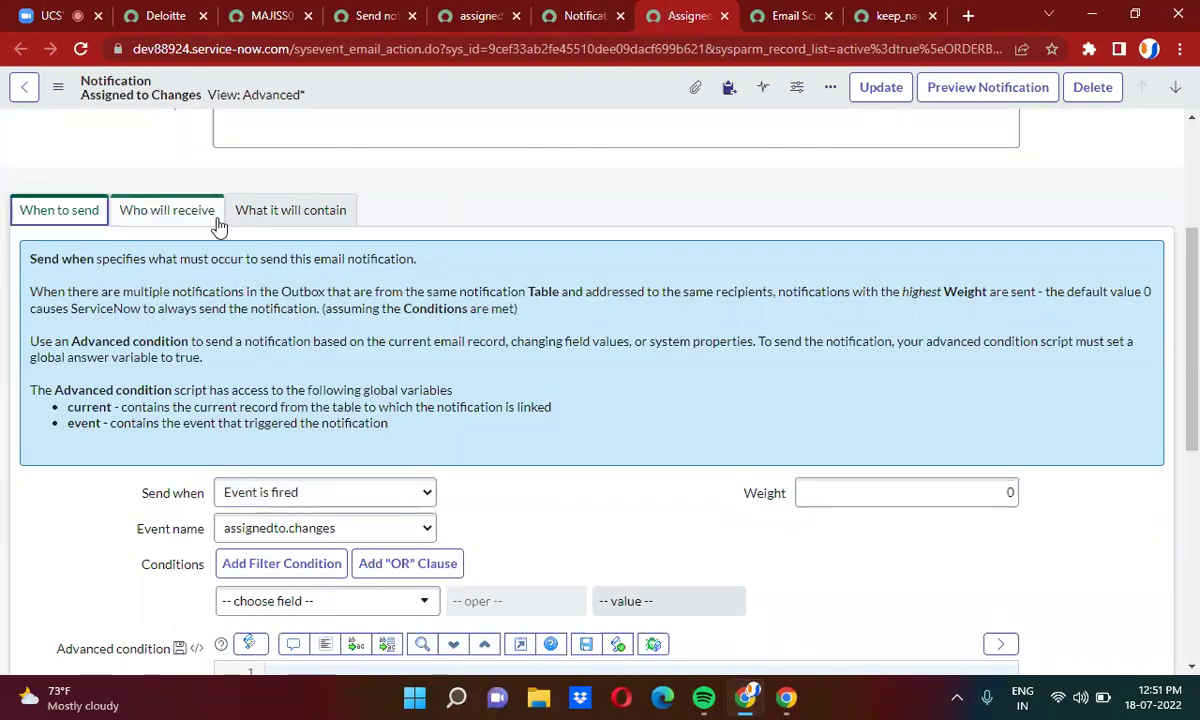
click(462, 261)
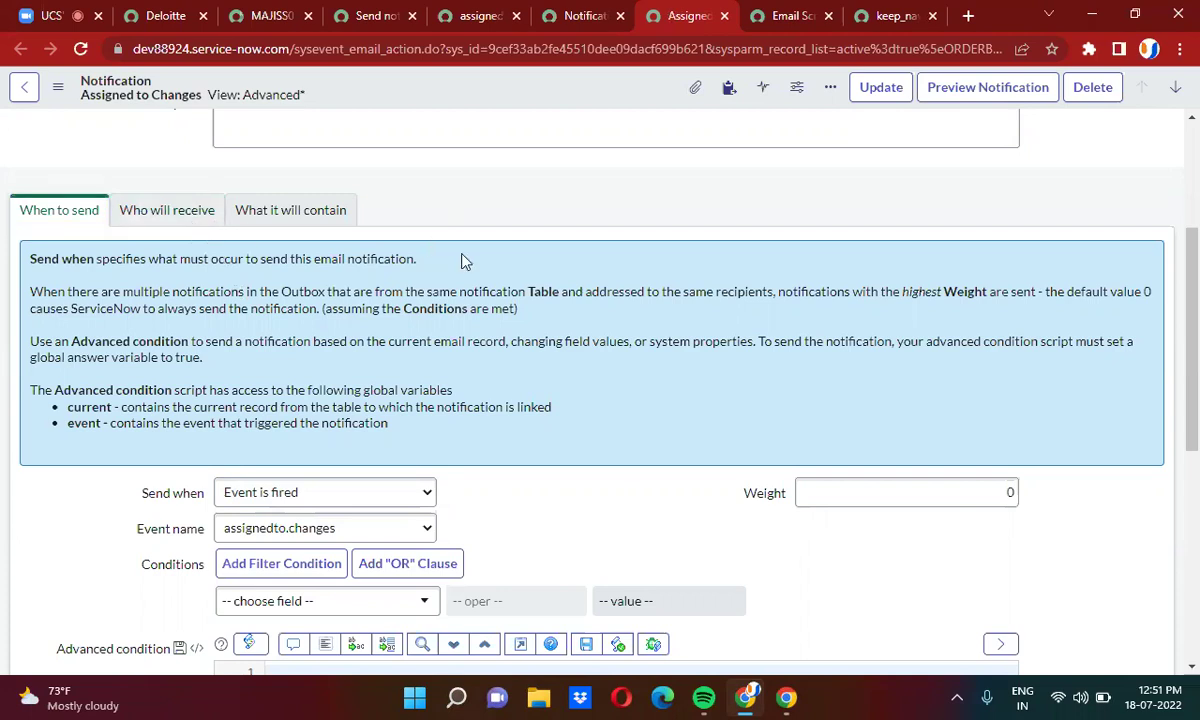
click(172, 213)
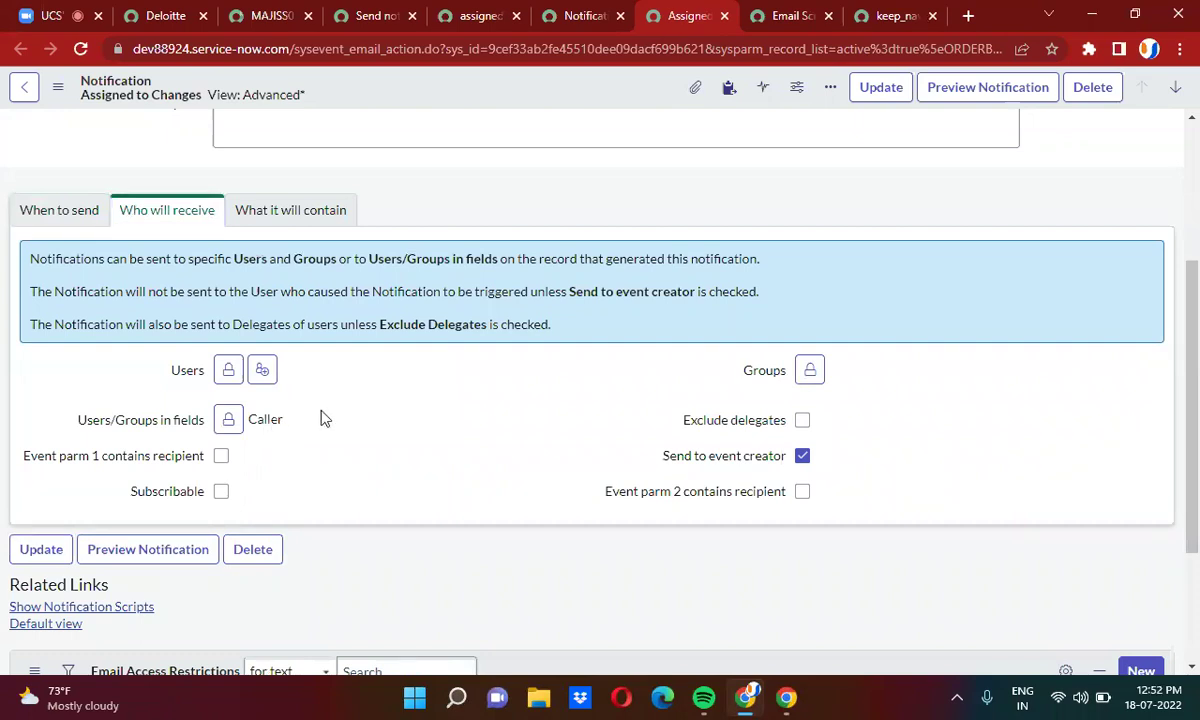
Confirm neither event parameter is a notification recipient, then bring up the Email Scripts list
scroll(324, 418, down, 1)
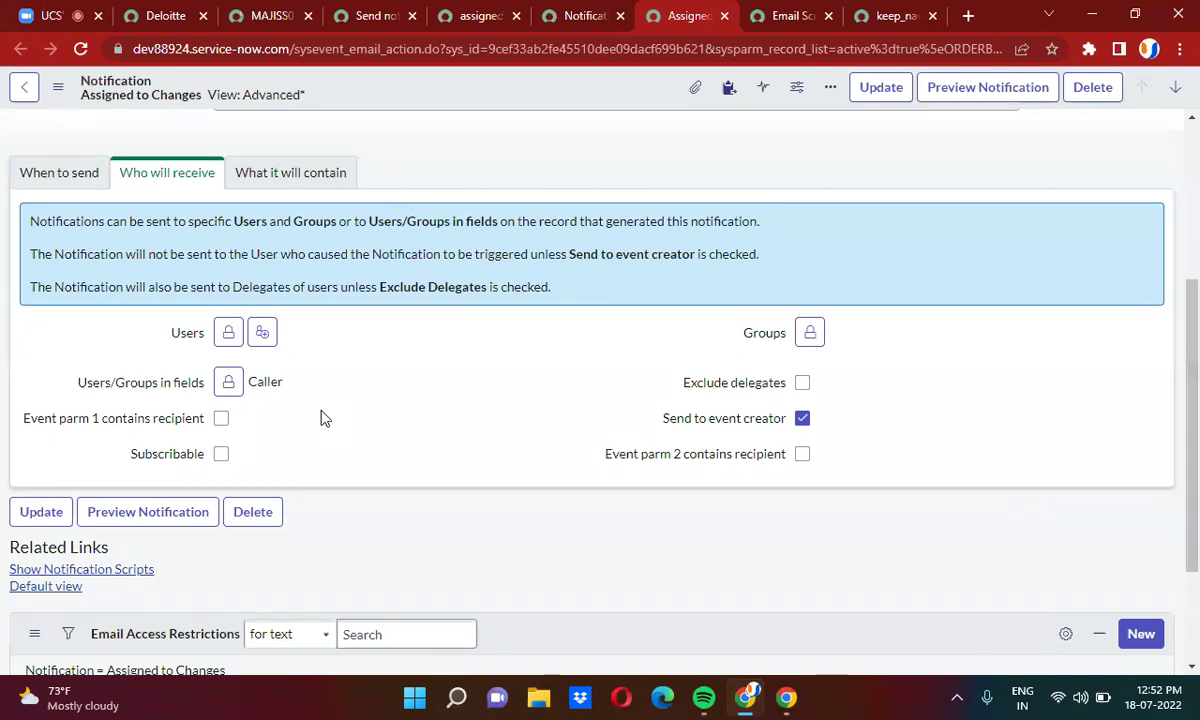
click(370, 15)
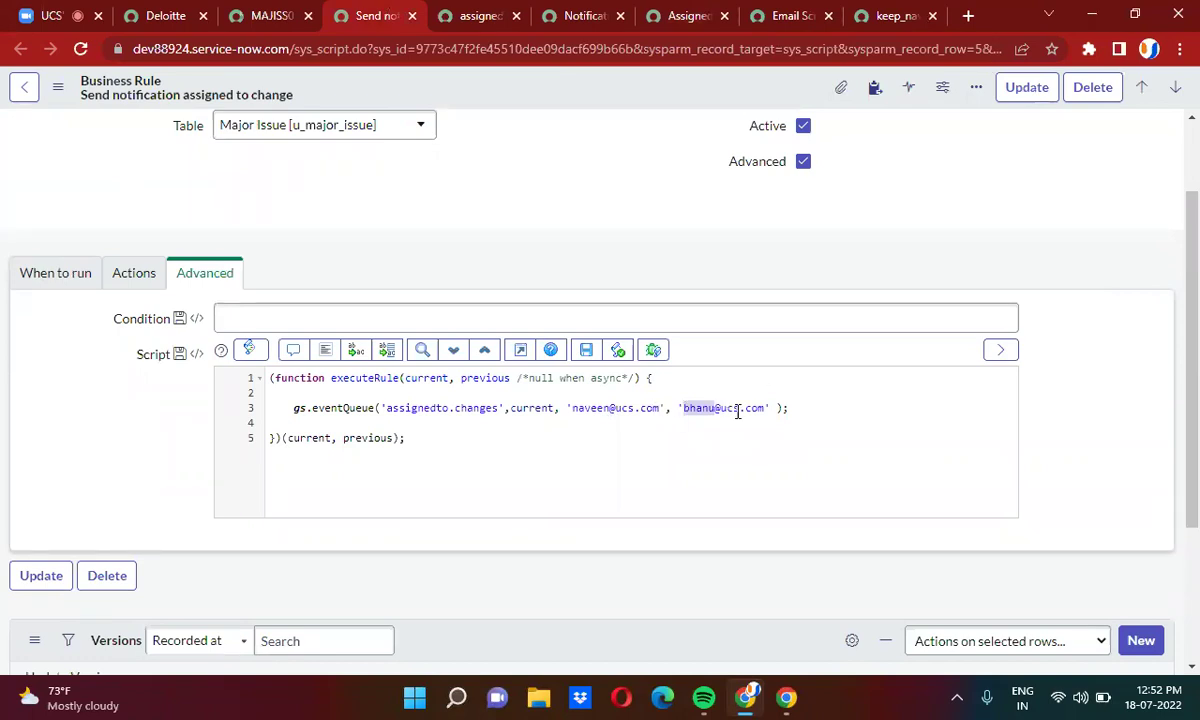
click(677, 18)
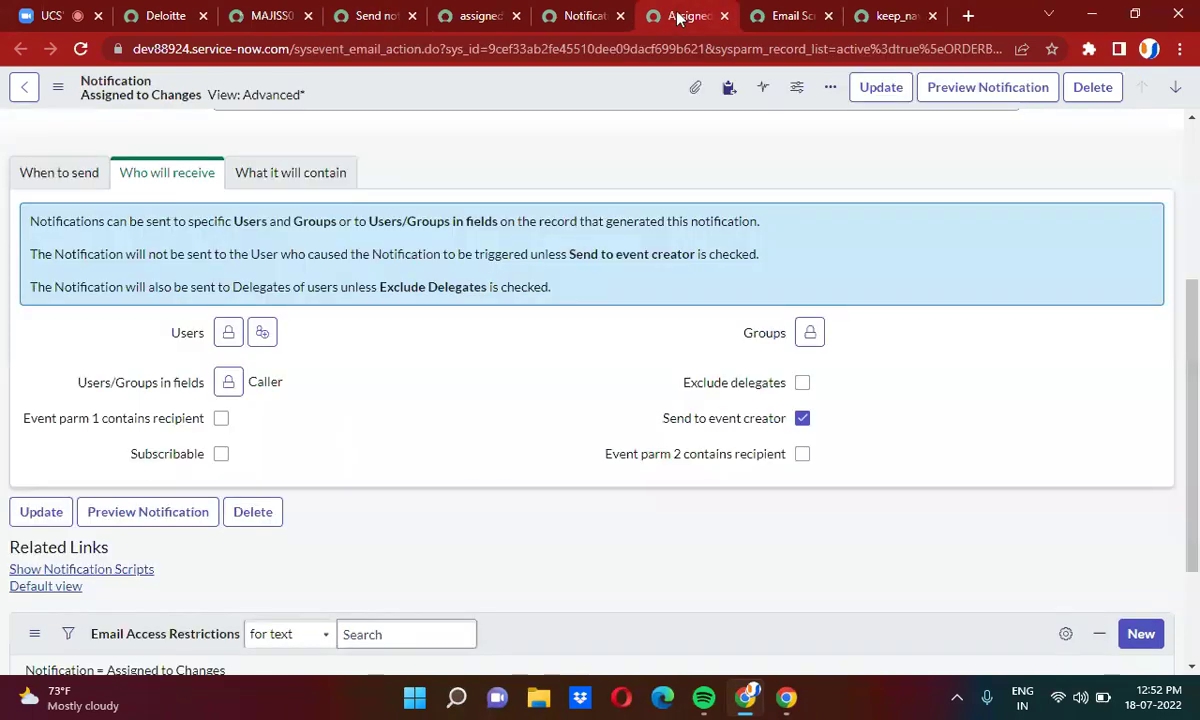
click(785, 16)
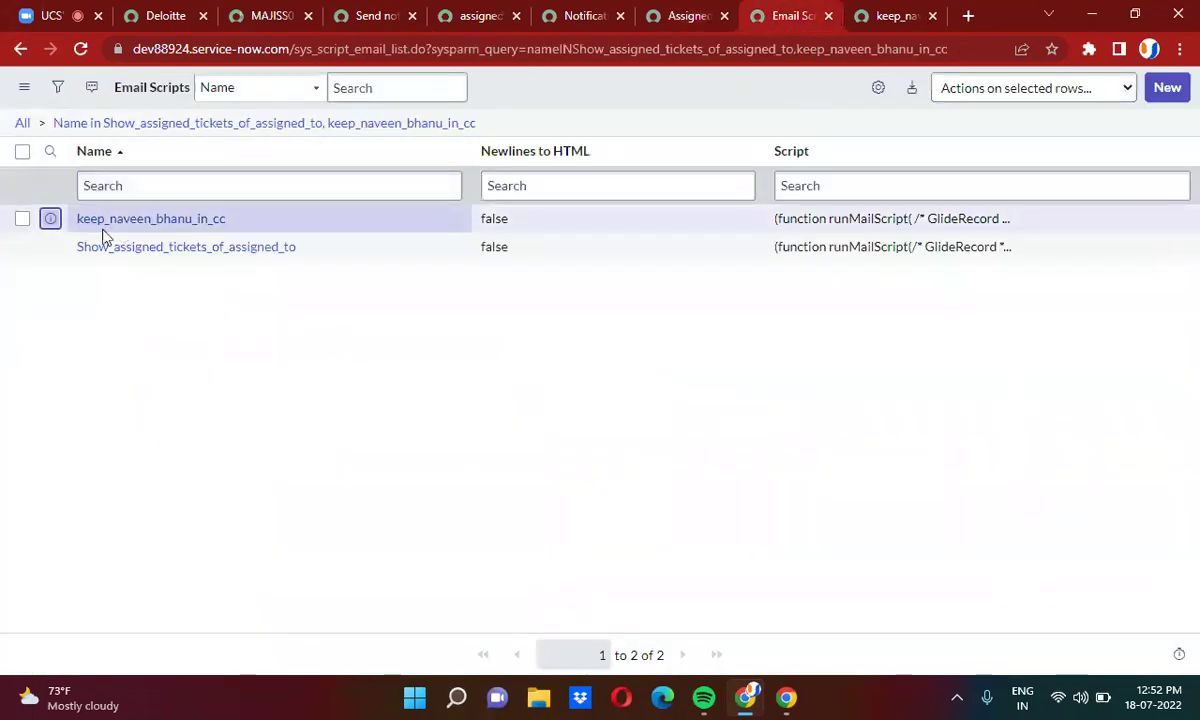
Review the CC email script's addAddress('cc', …) lines adding event parm1 and parm2 with display names
click(885, 14)
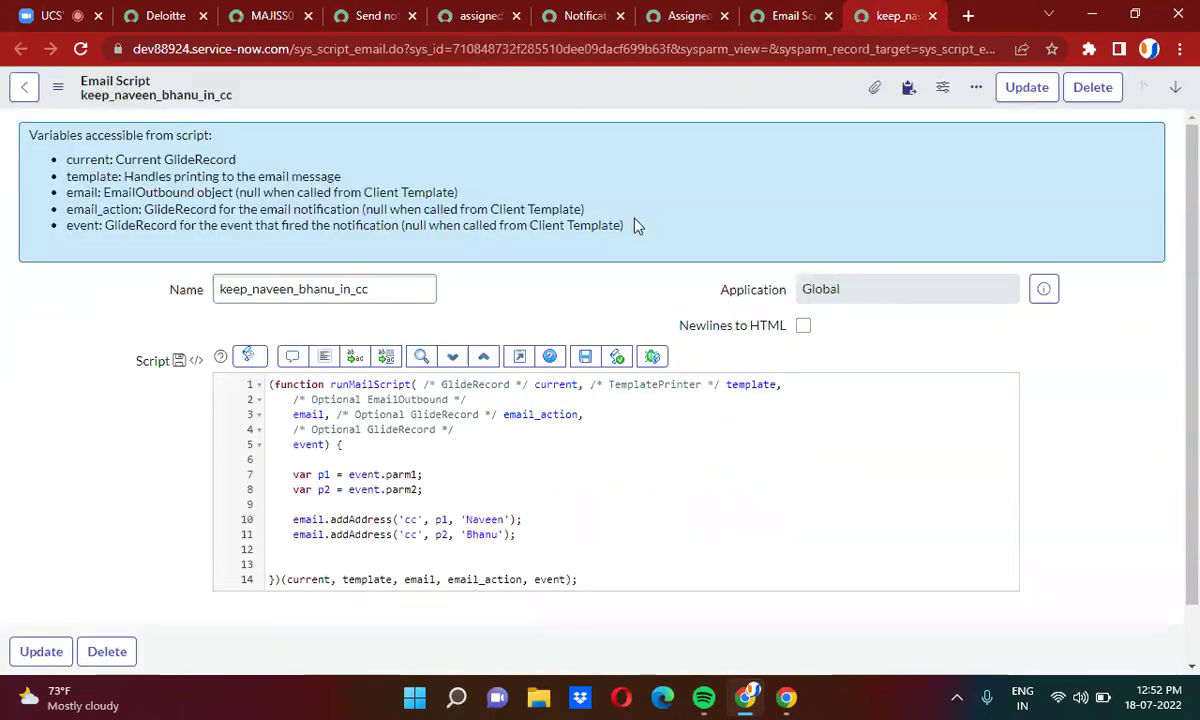
scroll(634, 225, down, 1)
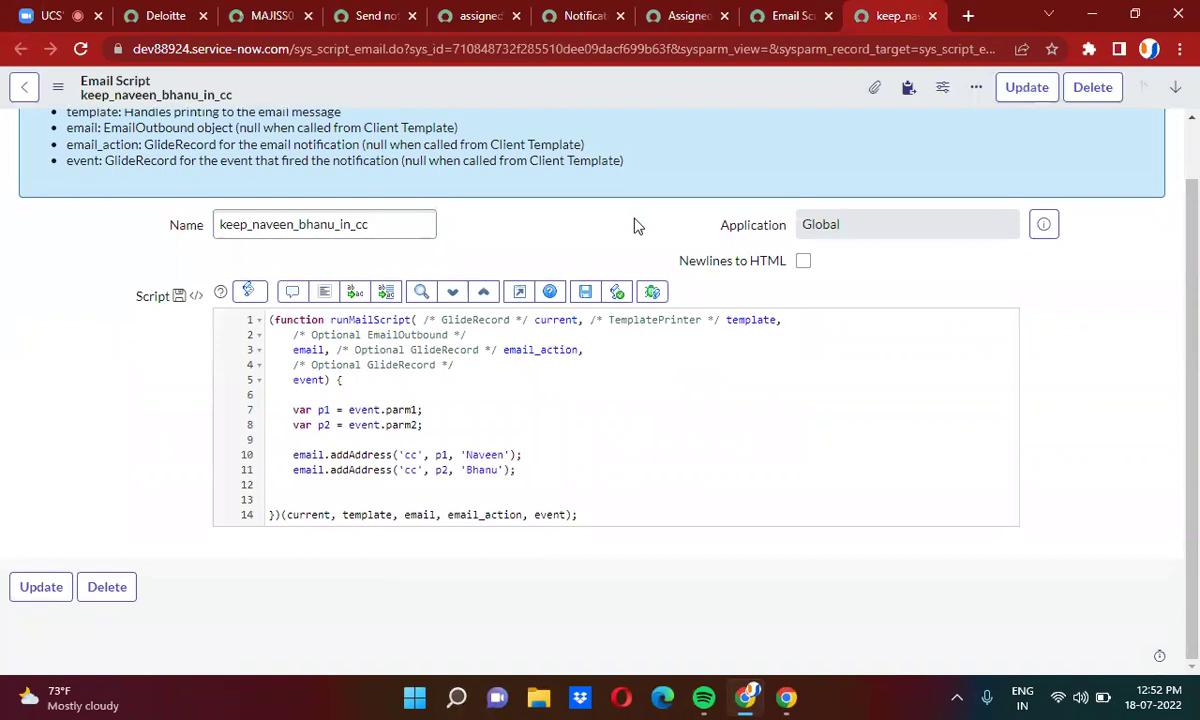
double_click(323, 410)
double_click(324, 427)
click(417, 456)
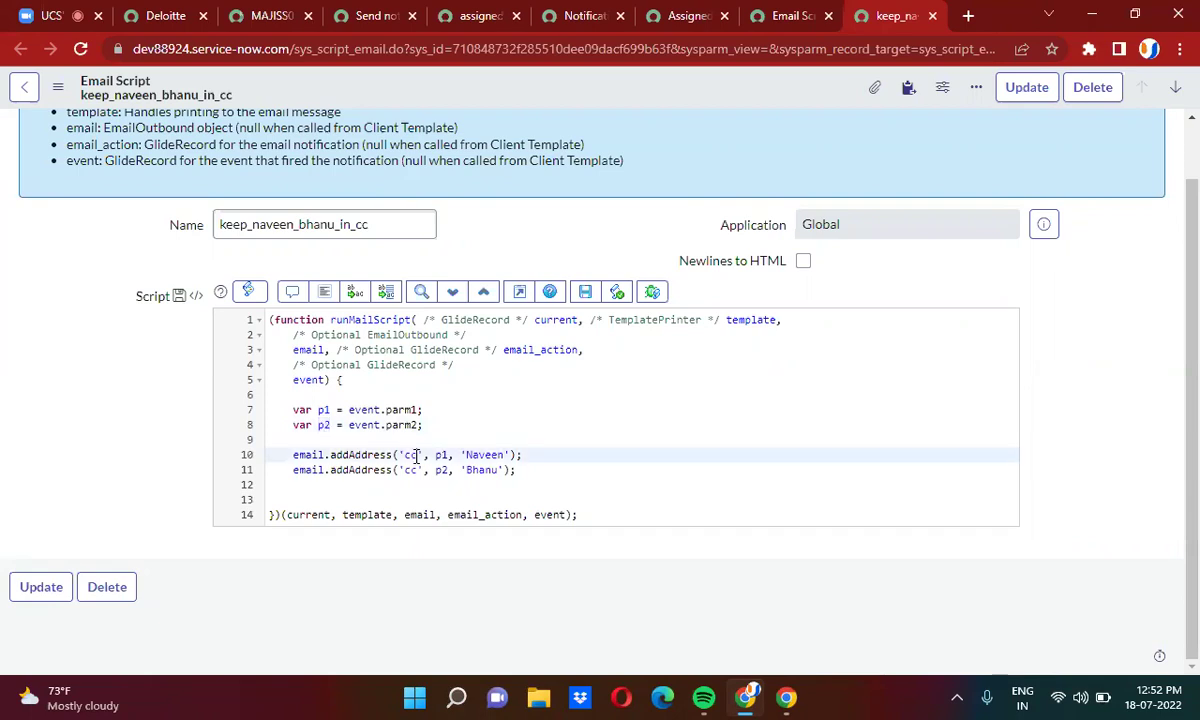
double_click(412, 456)
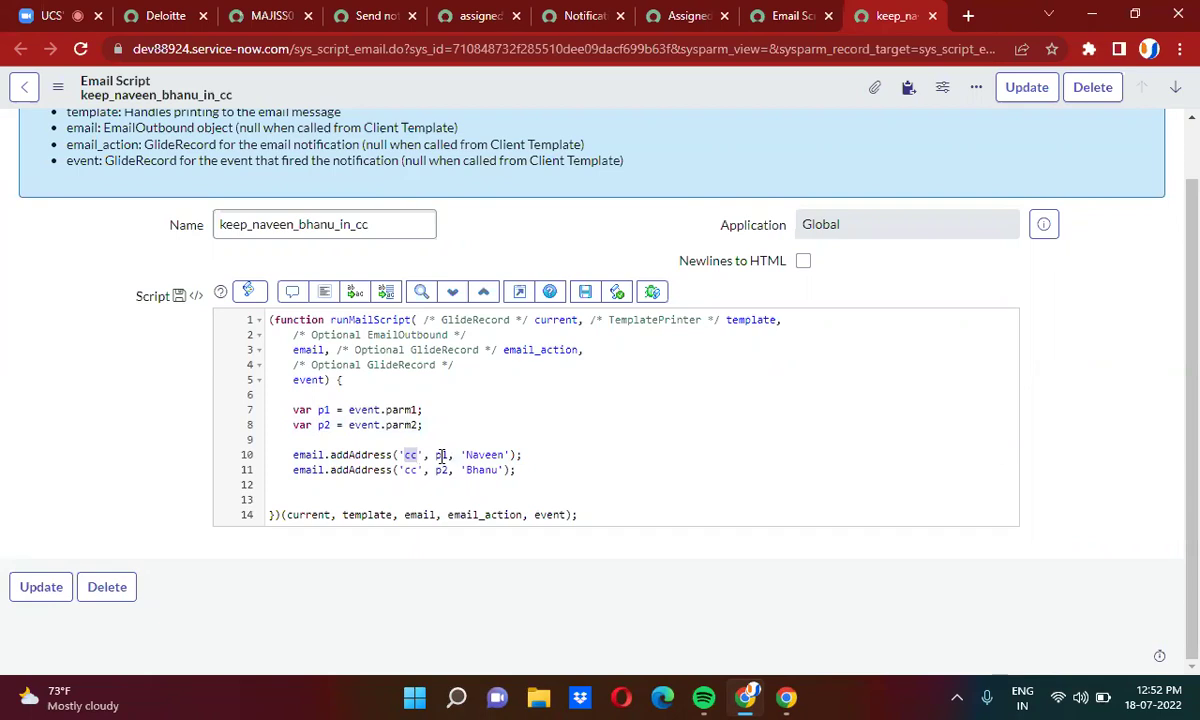
double_click(441, 456)
double_click(489, 455)
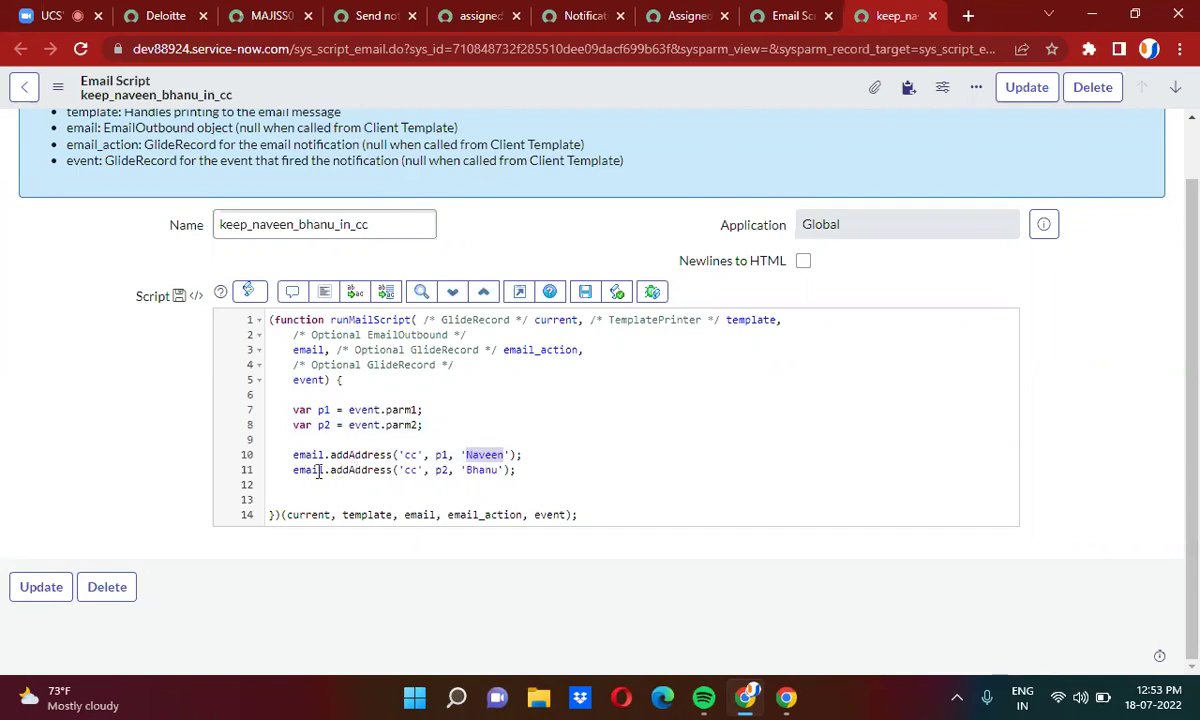
double_click(409, 470)
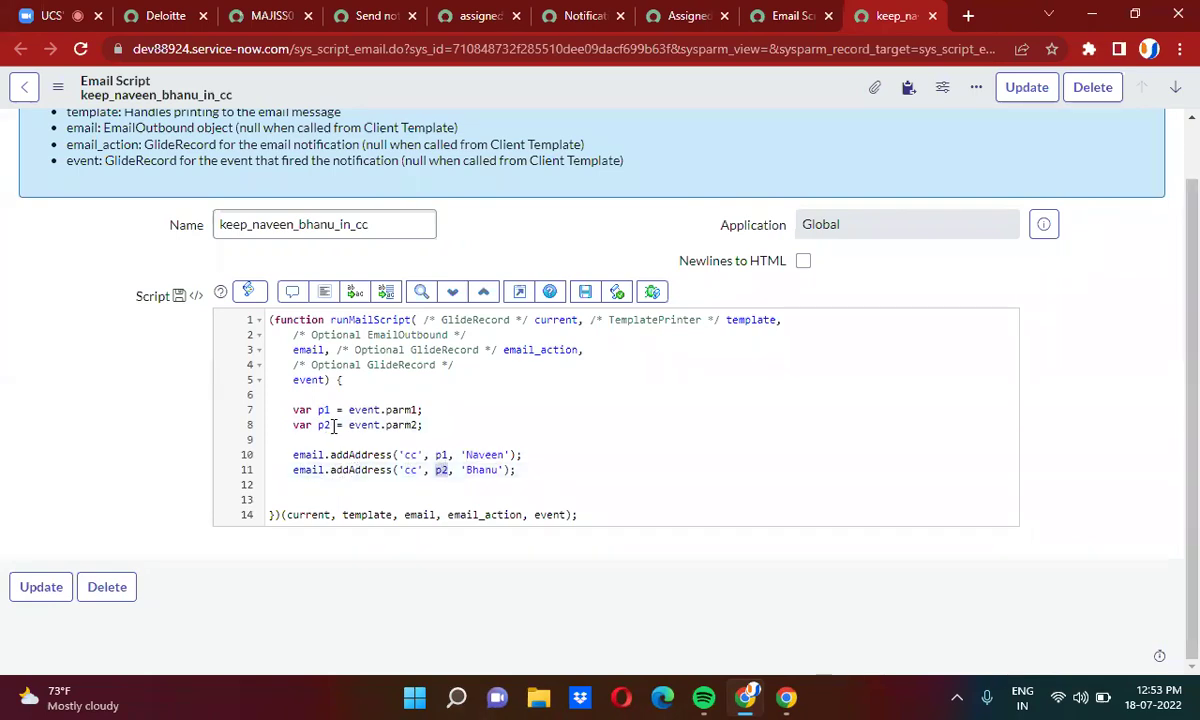
click(481, 470)
double_click(481, 470)
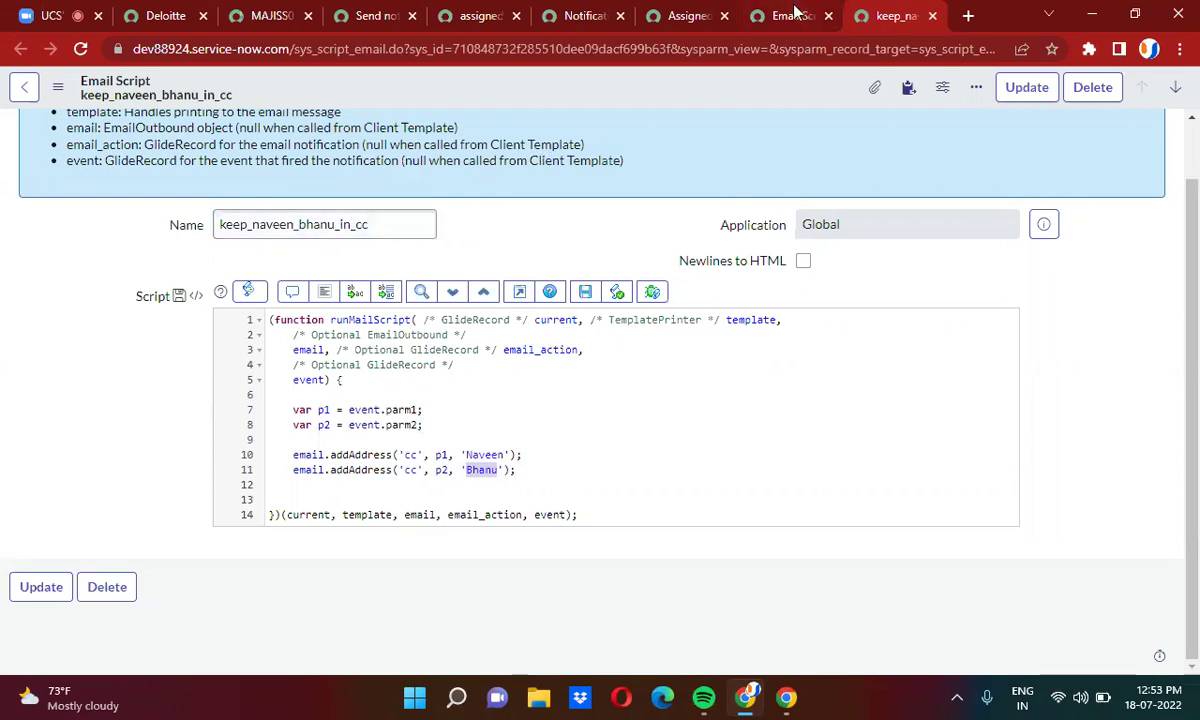
Confirm the notification's message body includes the CC mail script, then return to MAJISS0001159
click(704, 16)
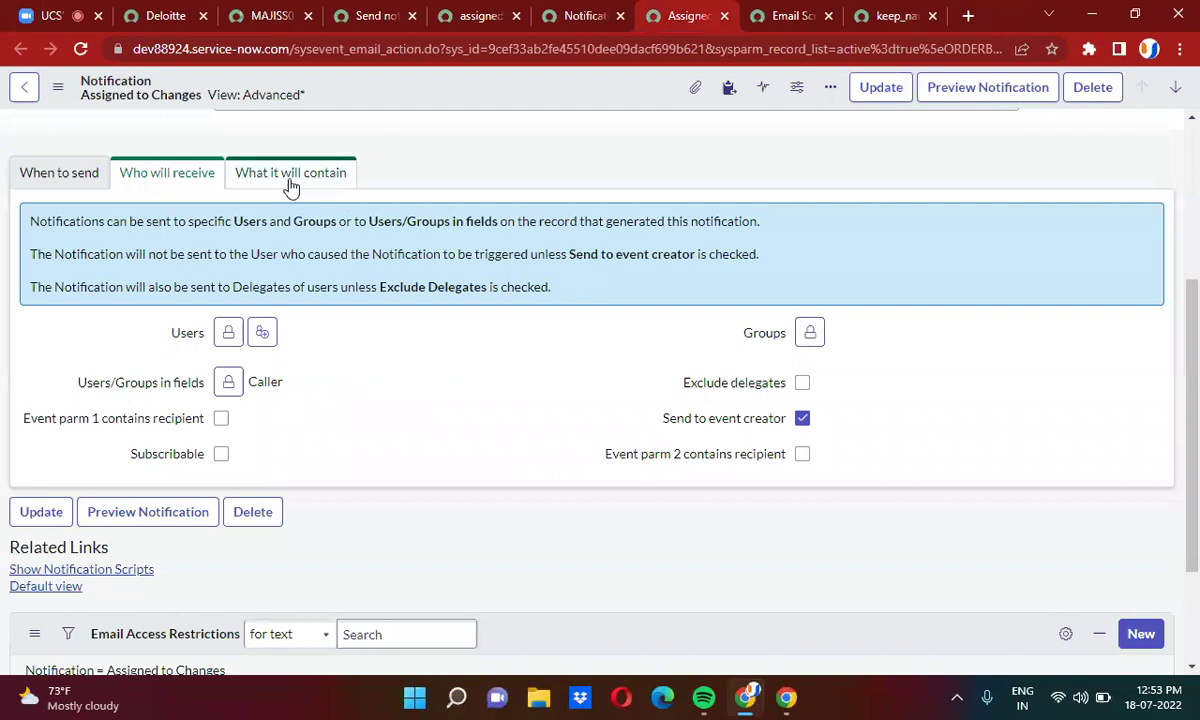
click(290, 175)
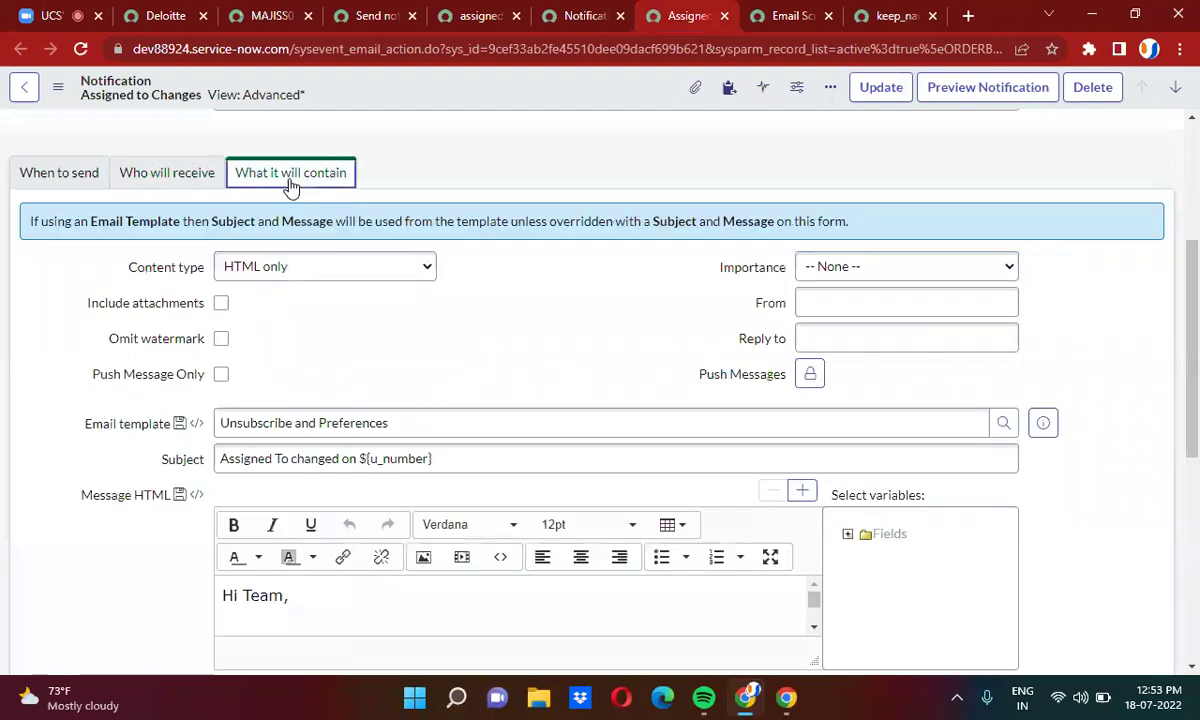
click(770, 558)
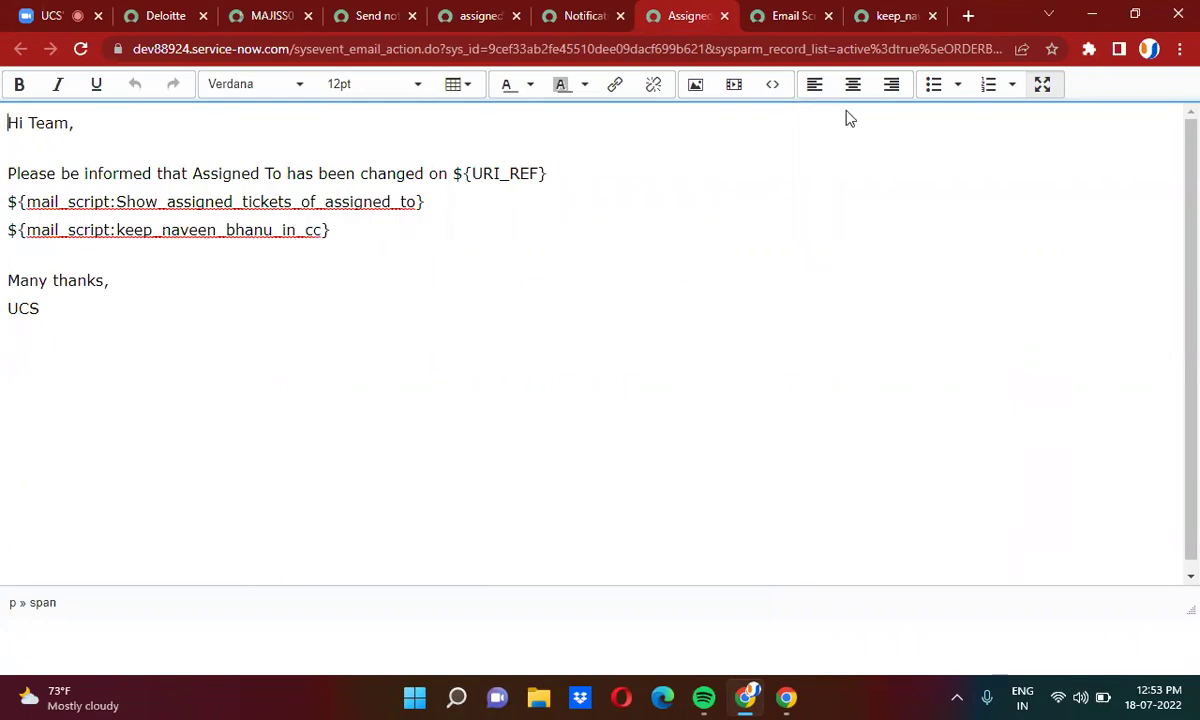
click(1042, 84)
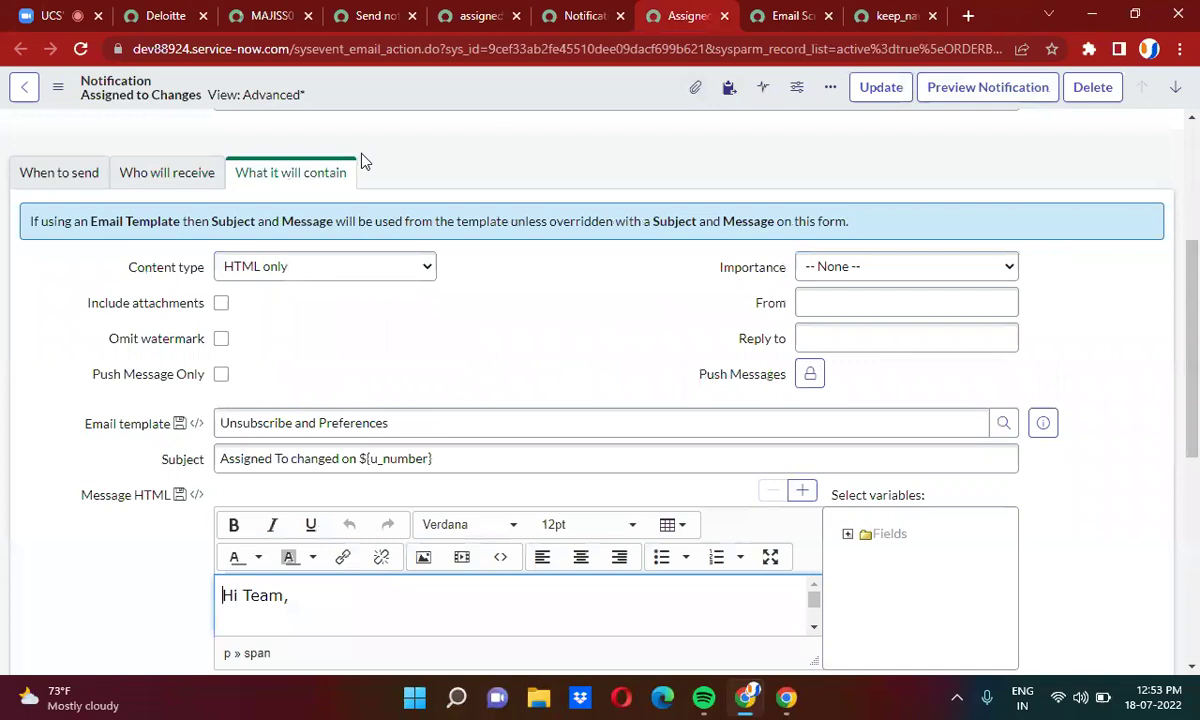
click(265, 15)
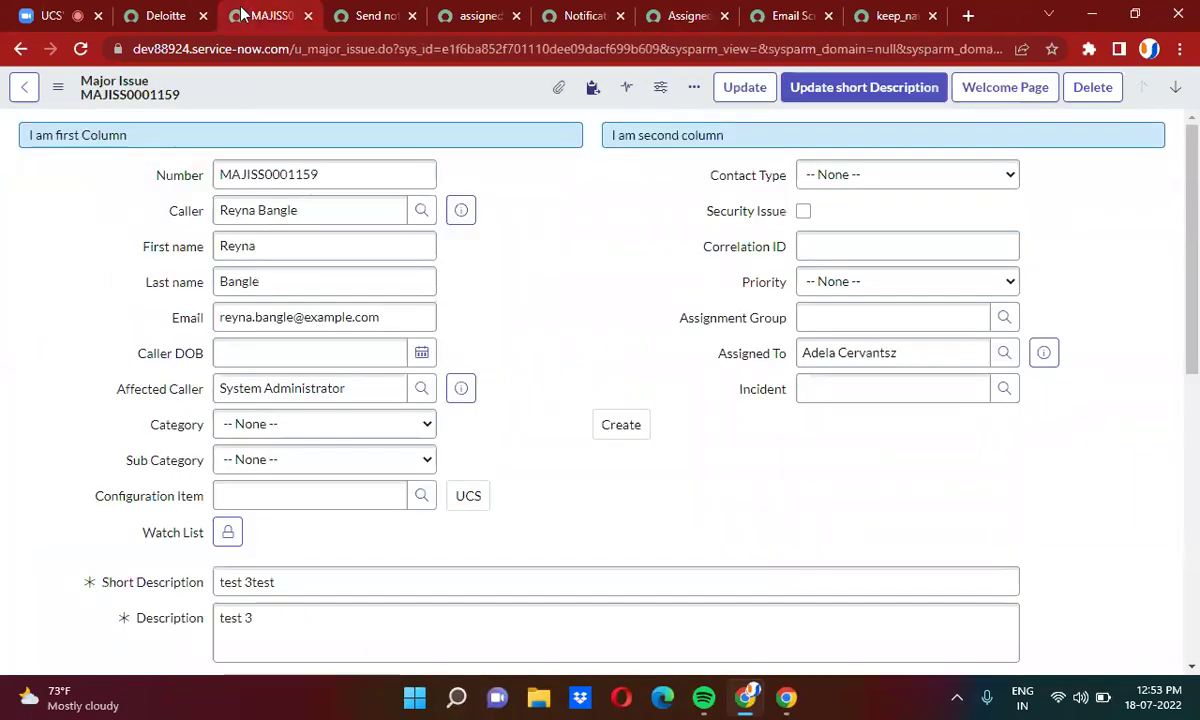
Reassign MAJISS0001159 to a different Assigned To user and save the record
click(886, 352)
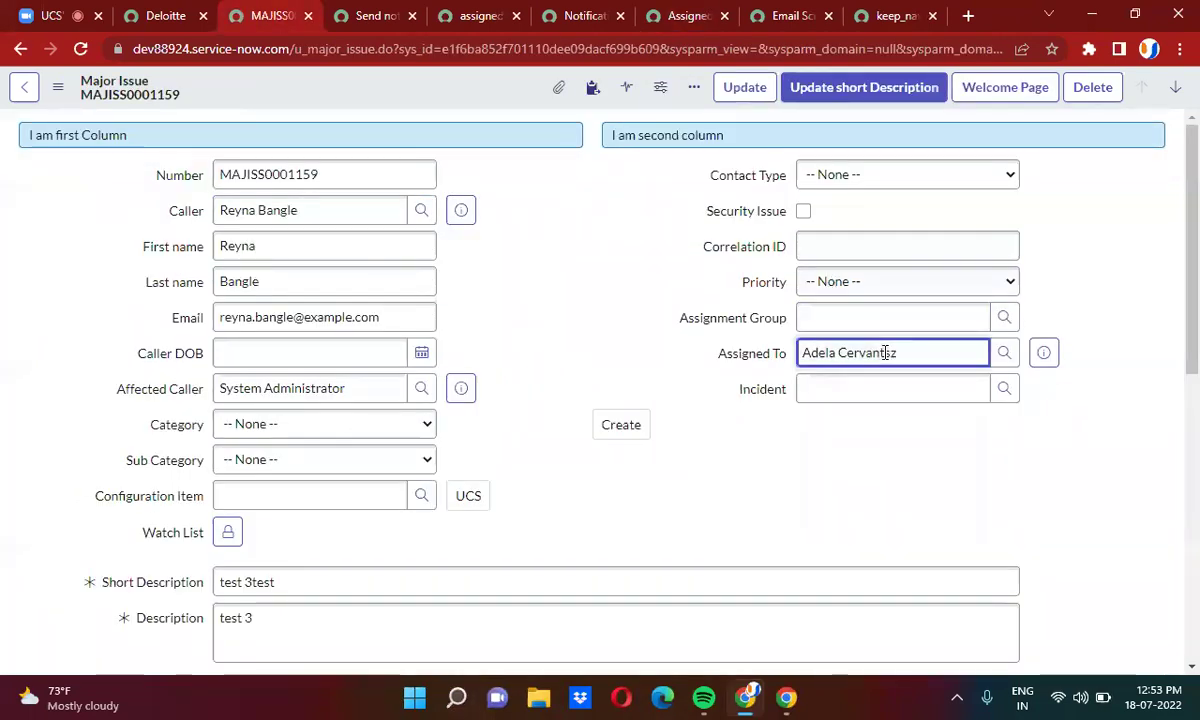
key(ctrl+a)
key(BackSpace)
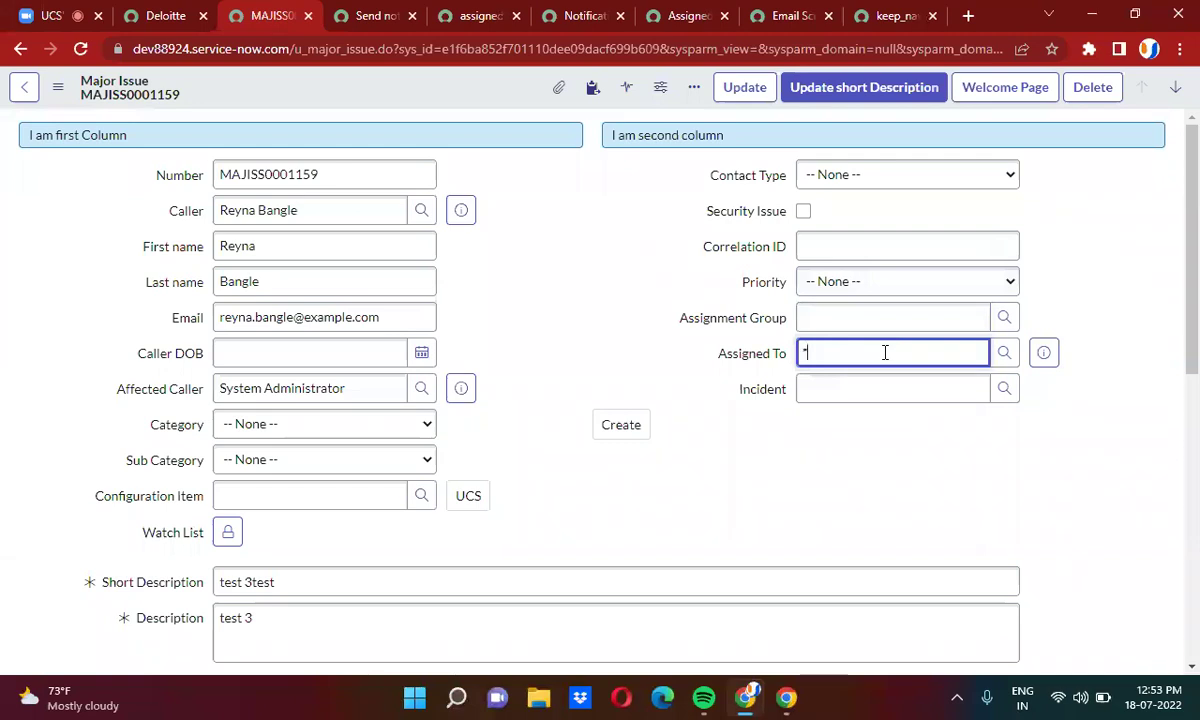
text(**)
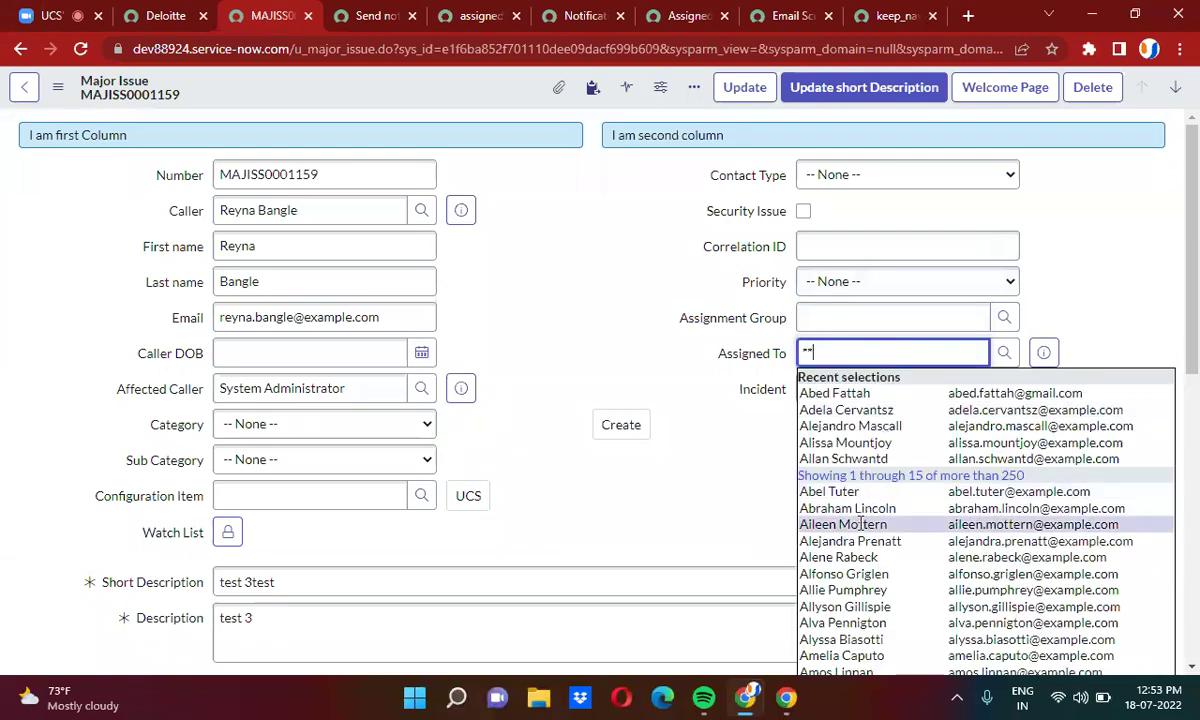
click(850, 468)
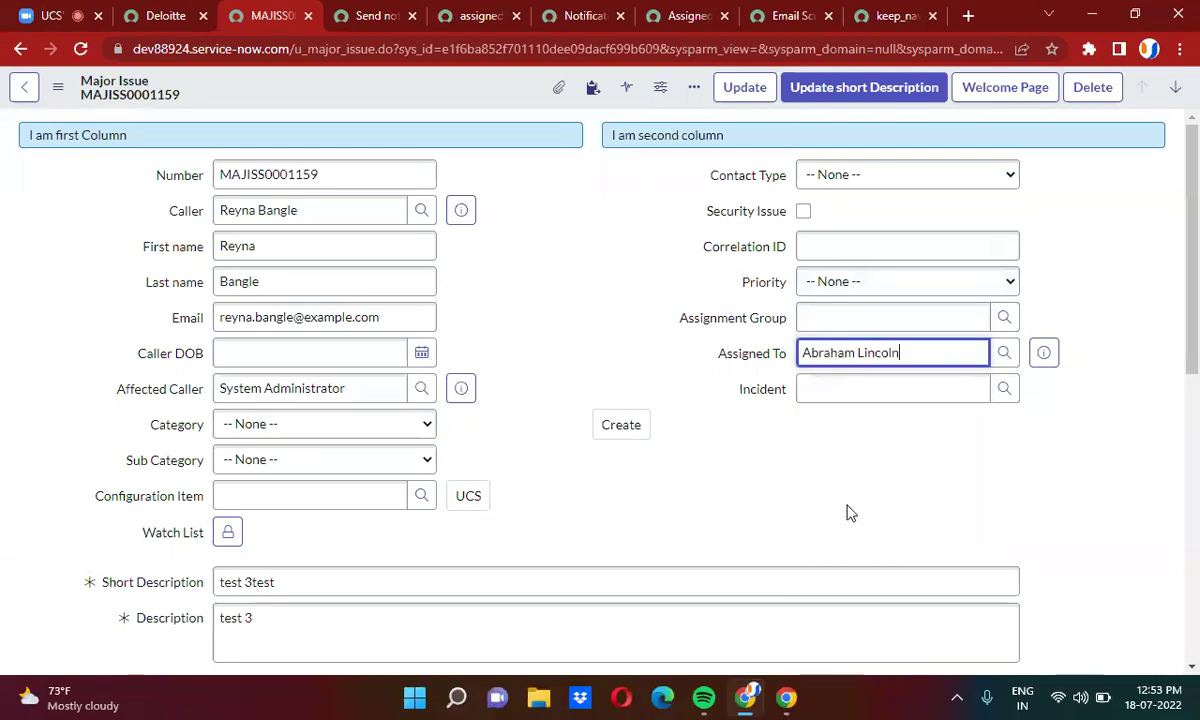
right_click(466, 95)
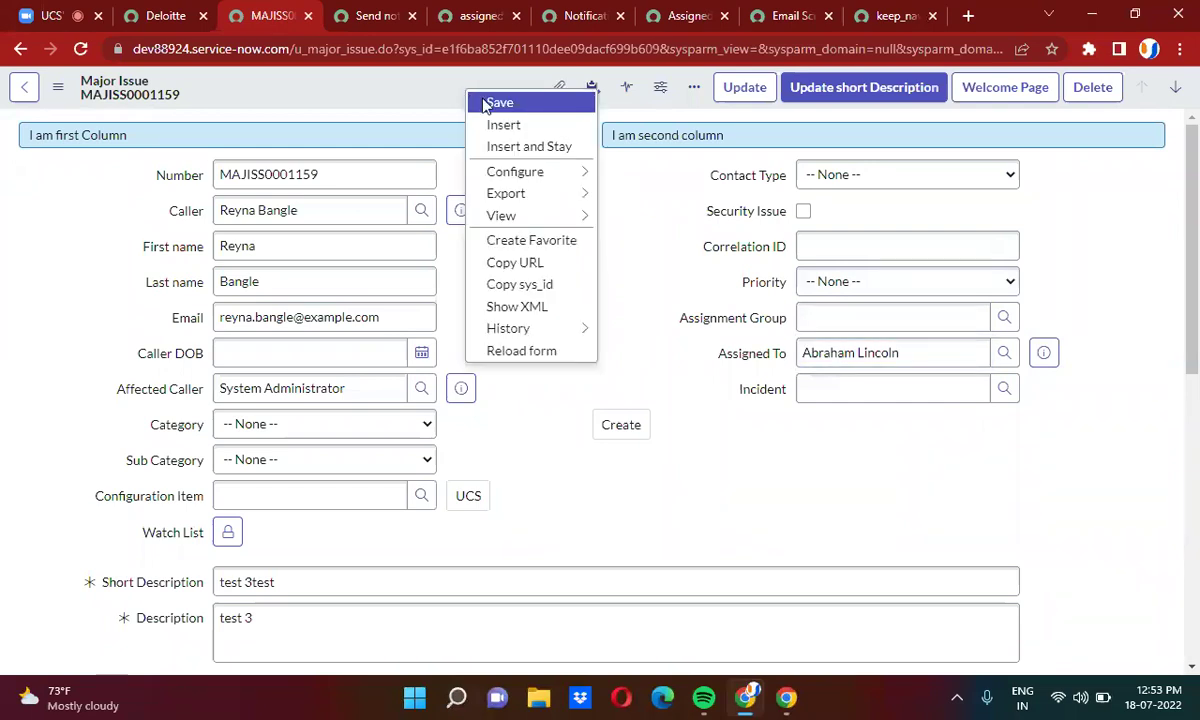
click(498, 103)
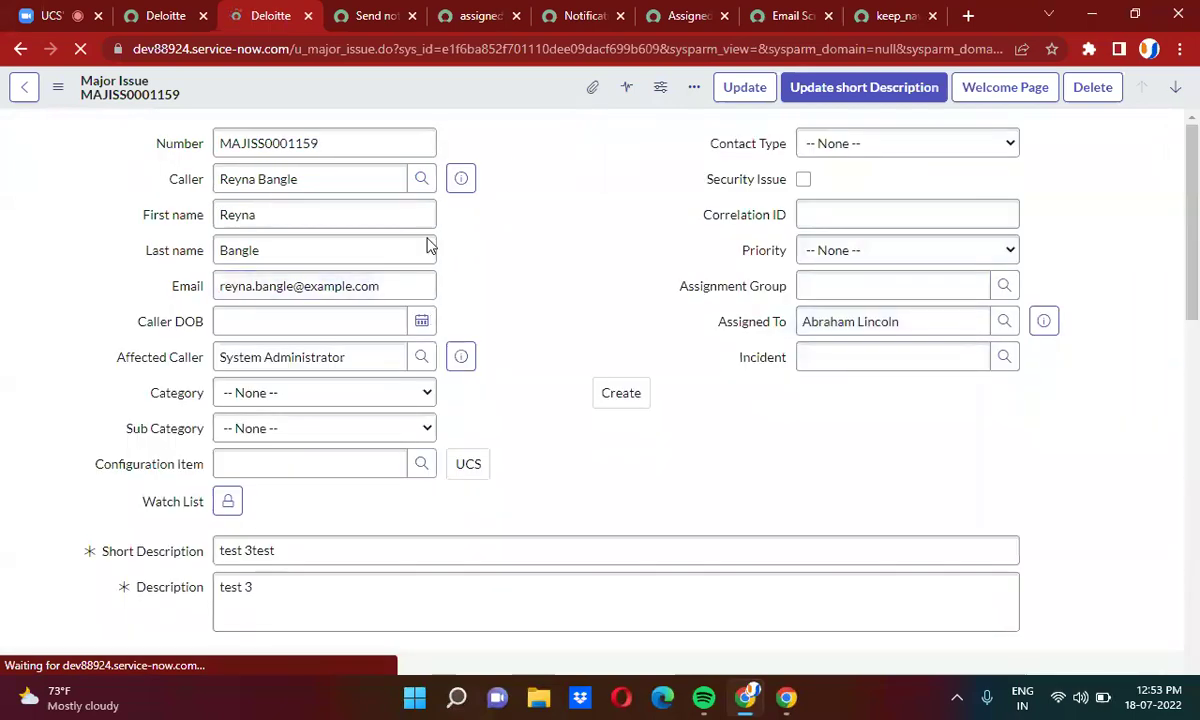
click(362, 18)
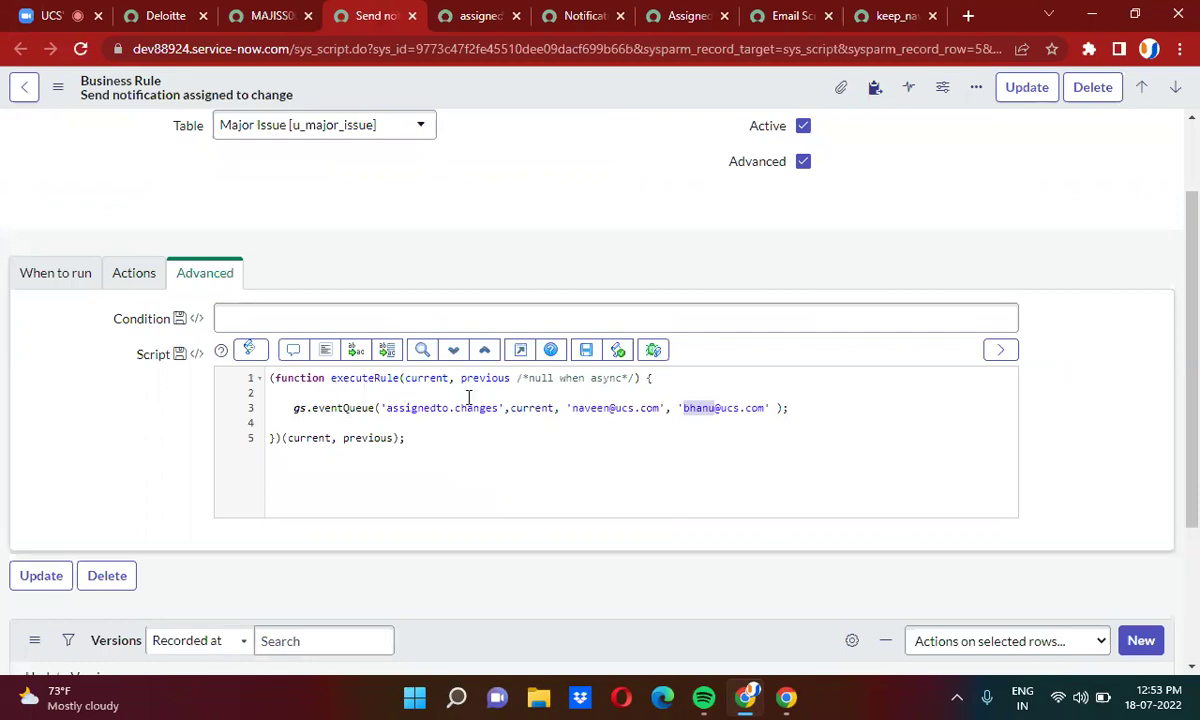
Re-check the notification's timing, the CC email script and business rule, then return to MAJISS0001159
click(678, 22)
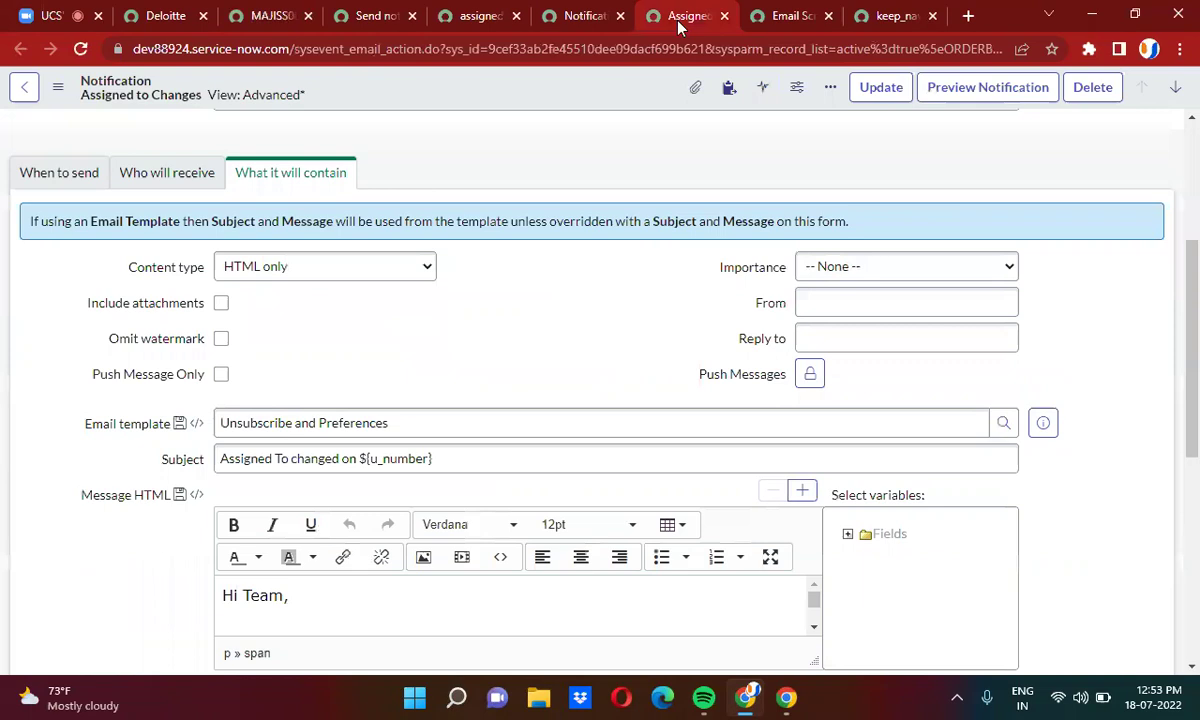
click(60, 180)
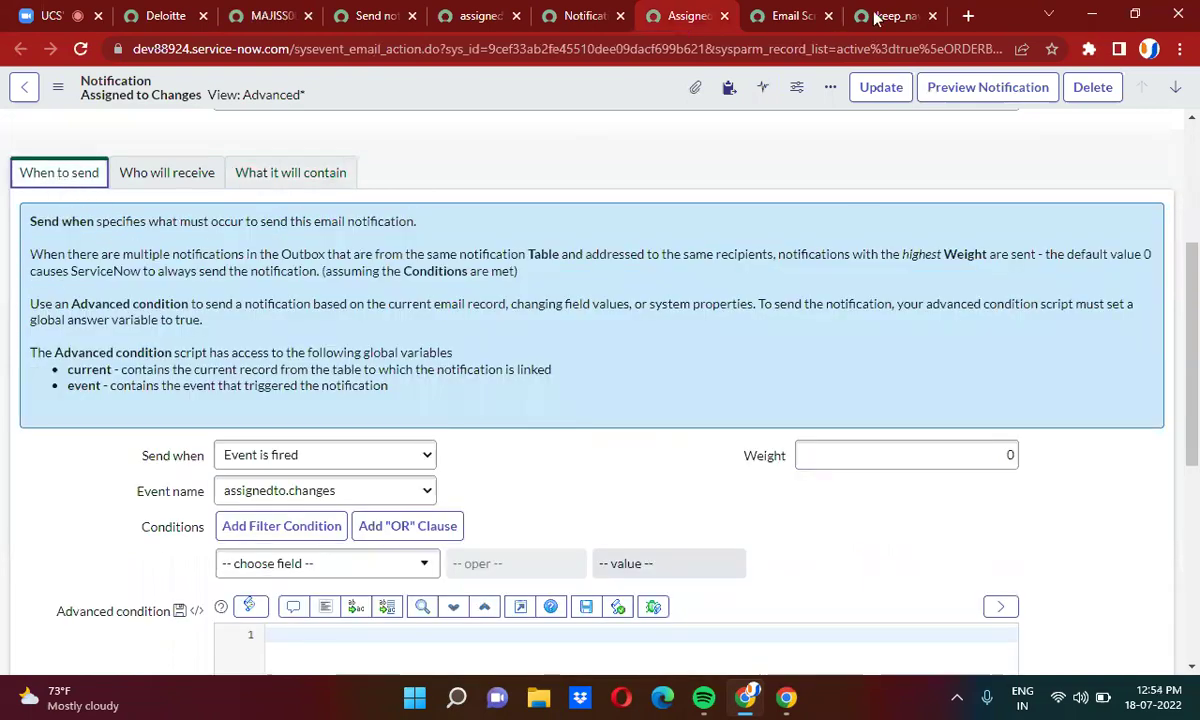
click(897, 16)
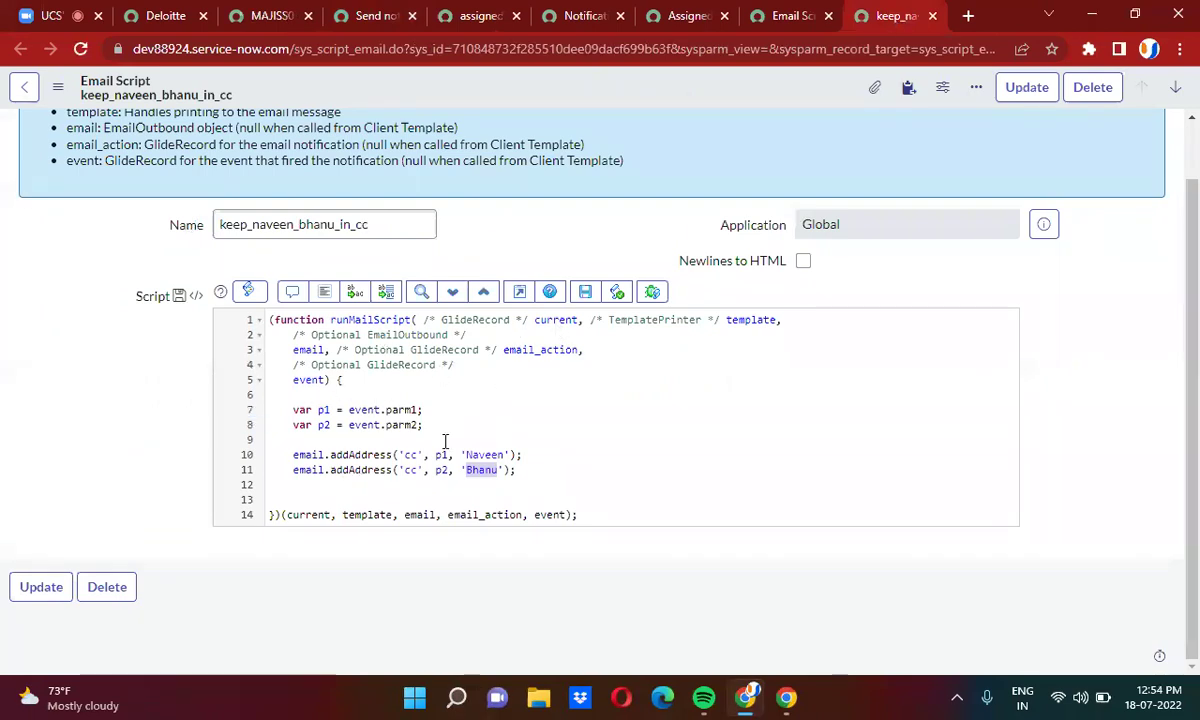
click(362, 15)
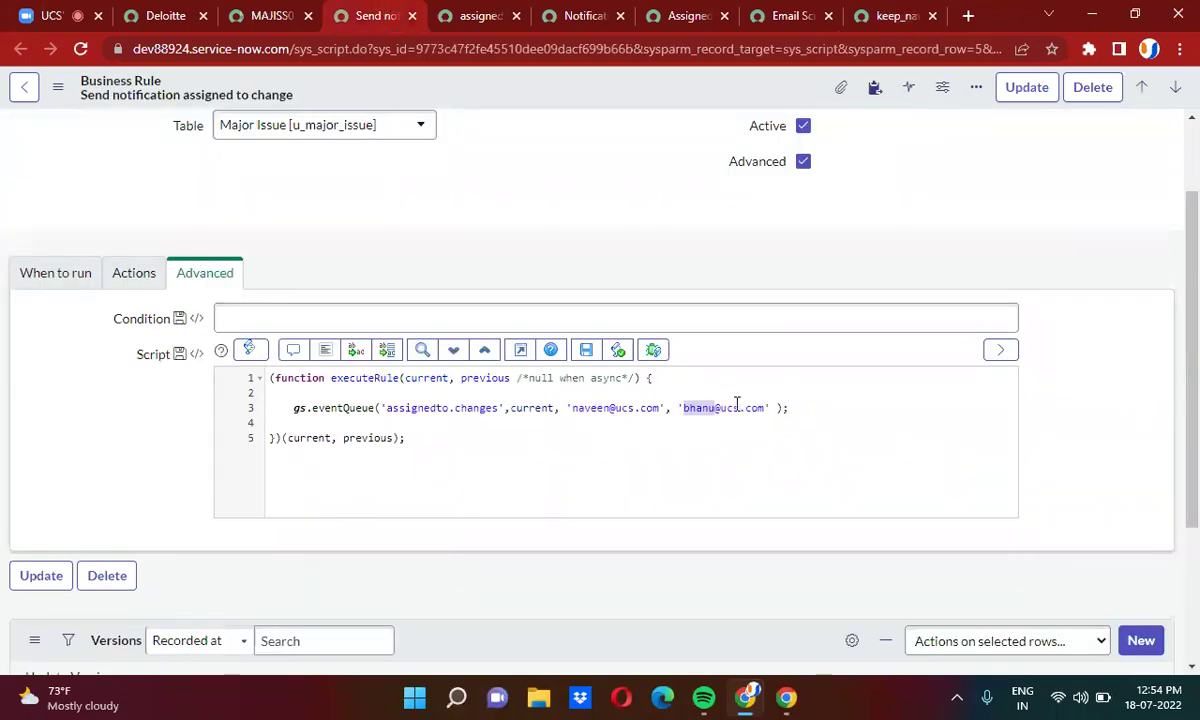
click(888, 15)
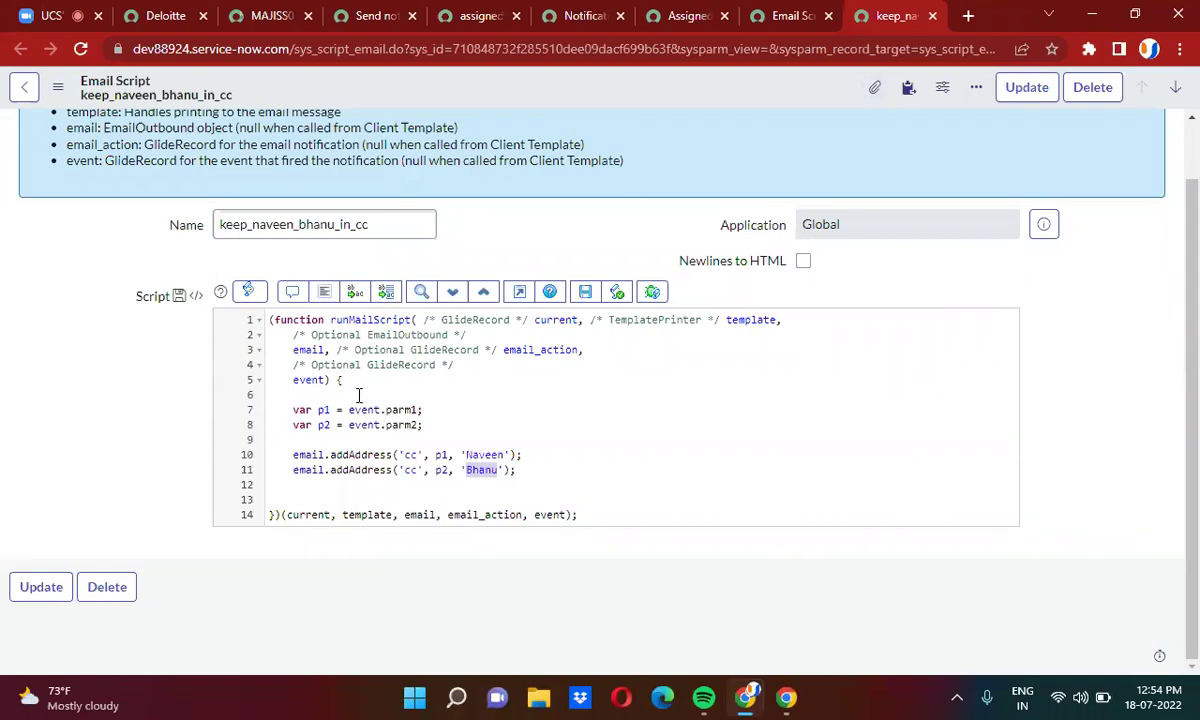
click(262, 16)
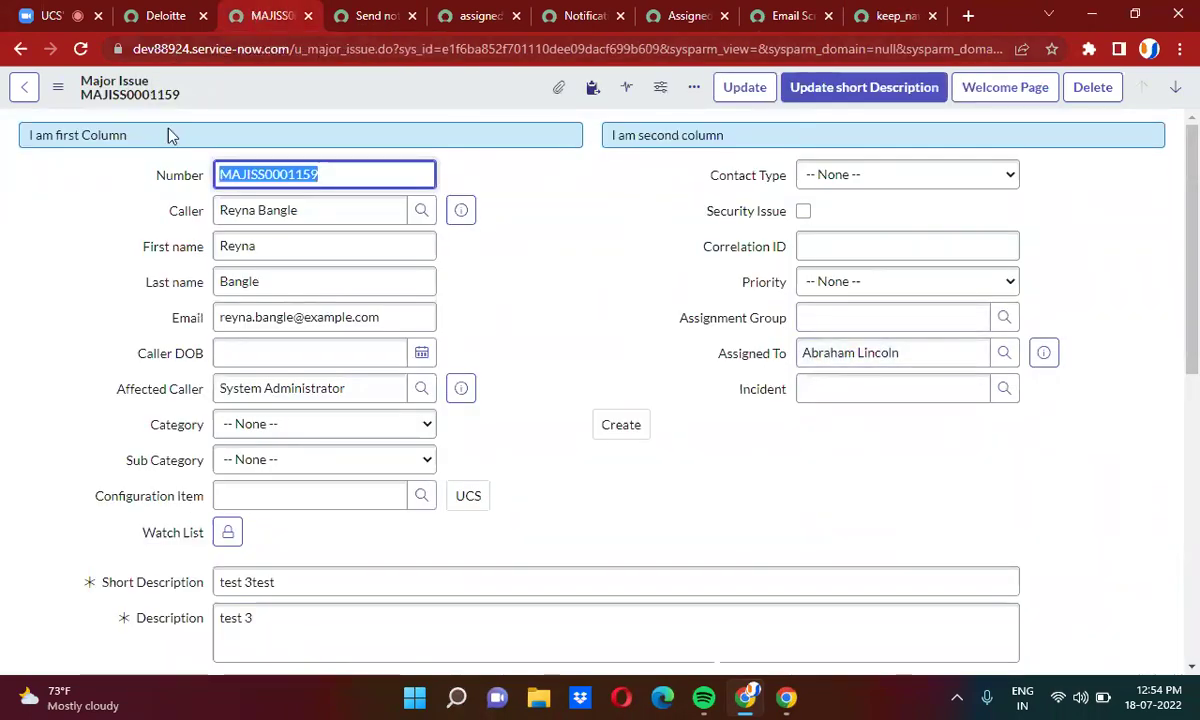
Open today's Event Log in a new tab to find the assignedto.changes events on u_major_issue
click(165, 16)
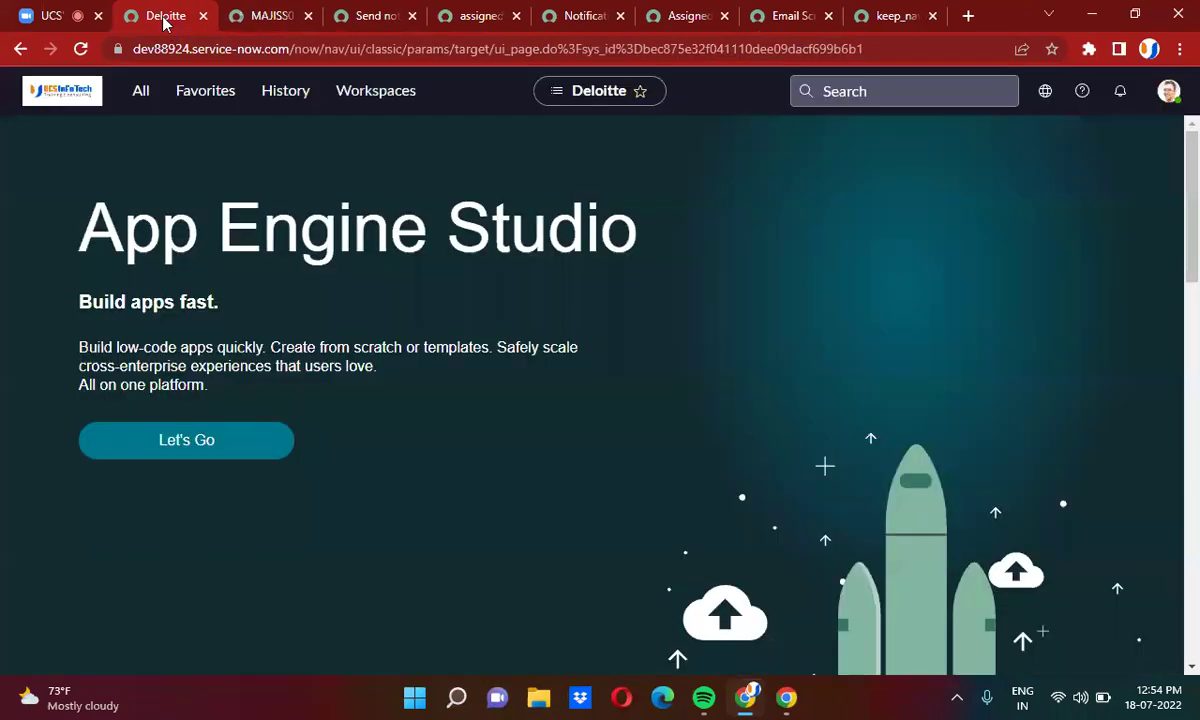
click(137, 95)
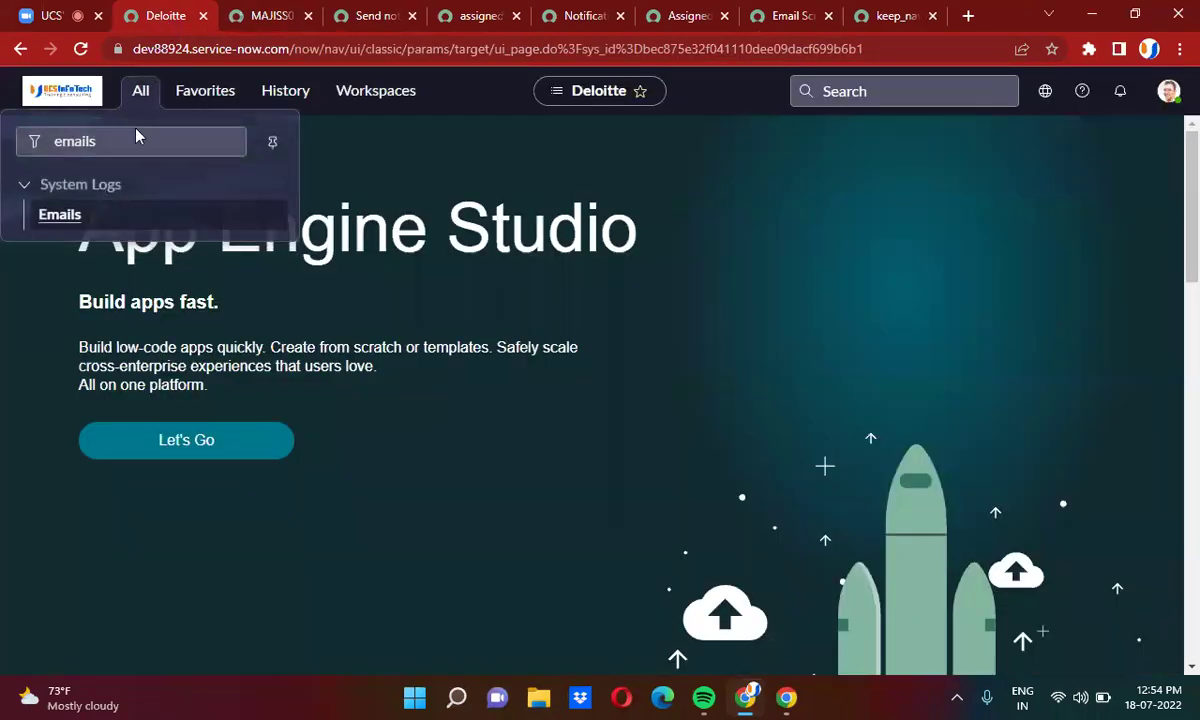
text(even)
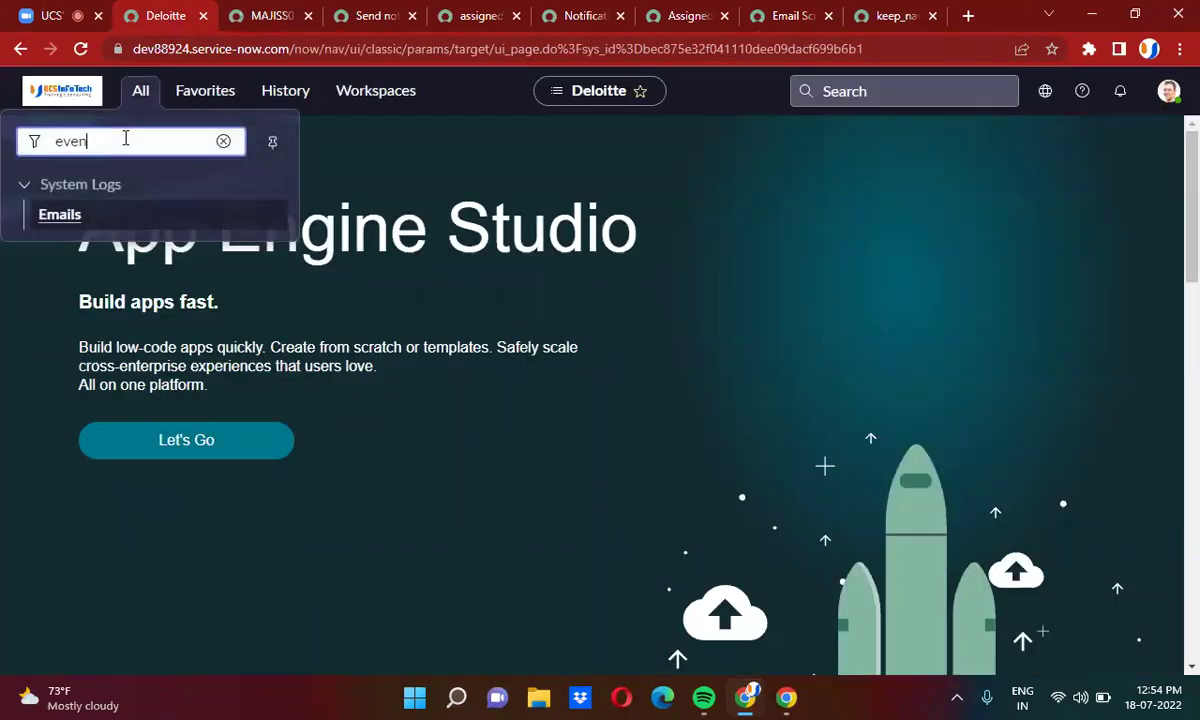
text(t log)
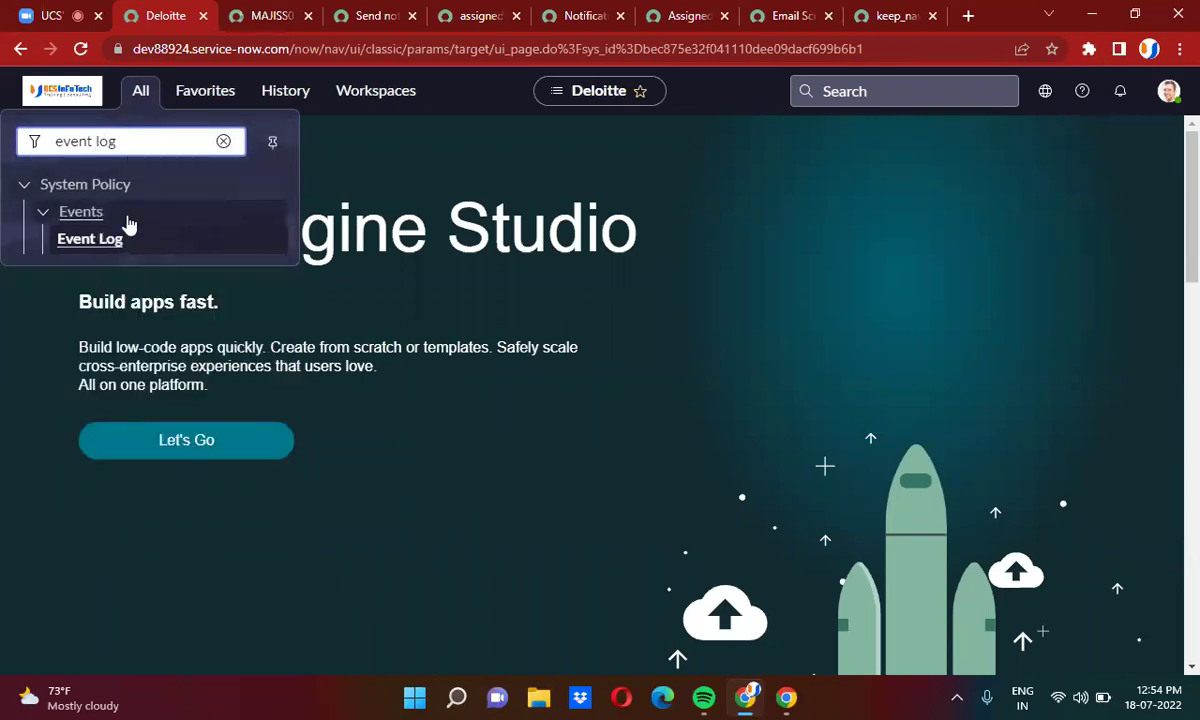
middle_click(100, 240)
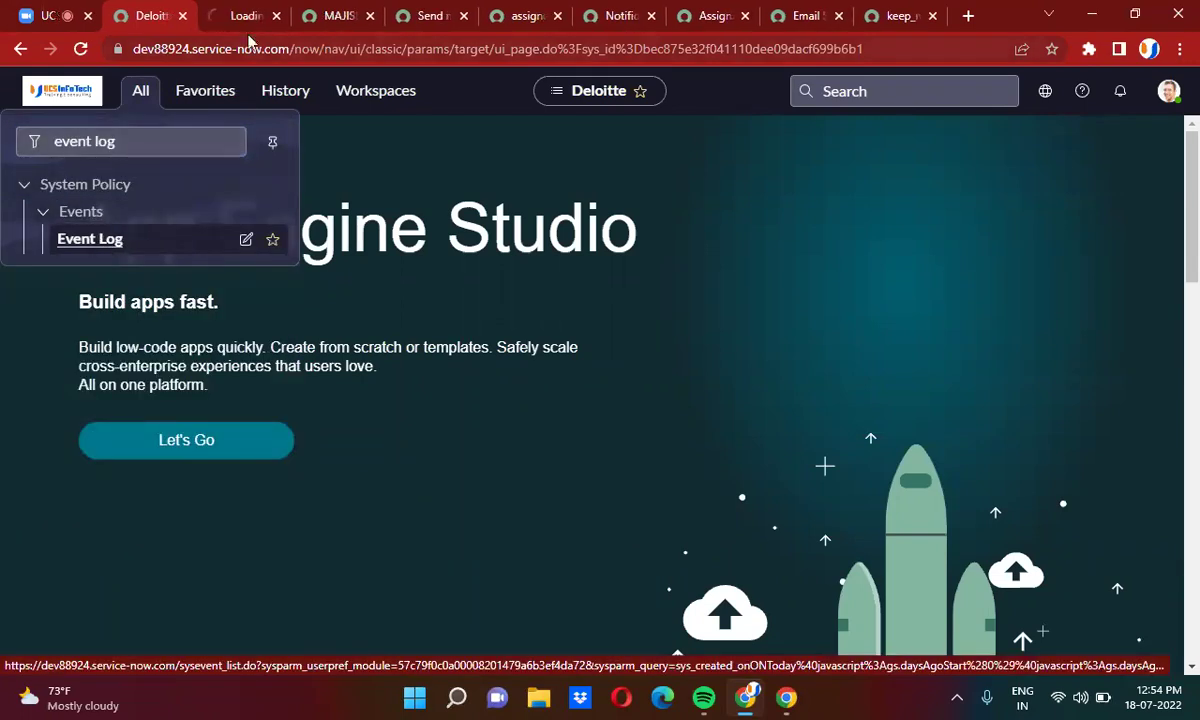
click(240, 14)
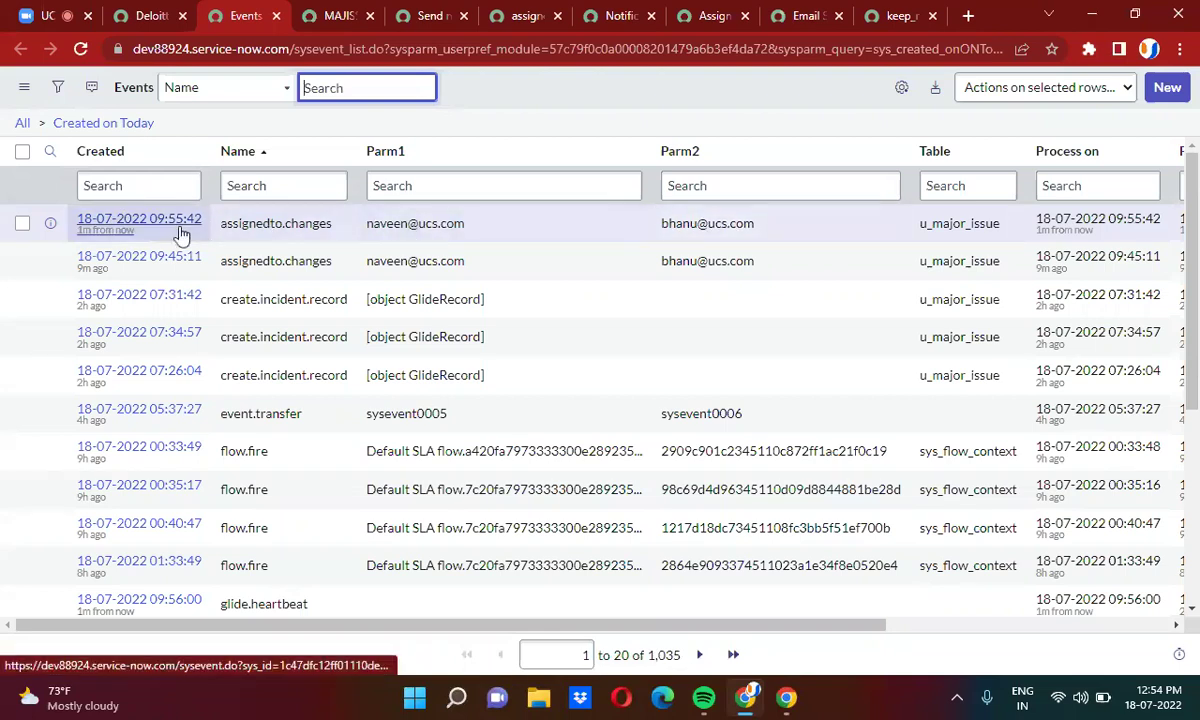
Replace the navigator filter with 'emails' to locate the Emails log under System Logs
click(140, 16)
triple_click(92, 145)
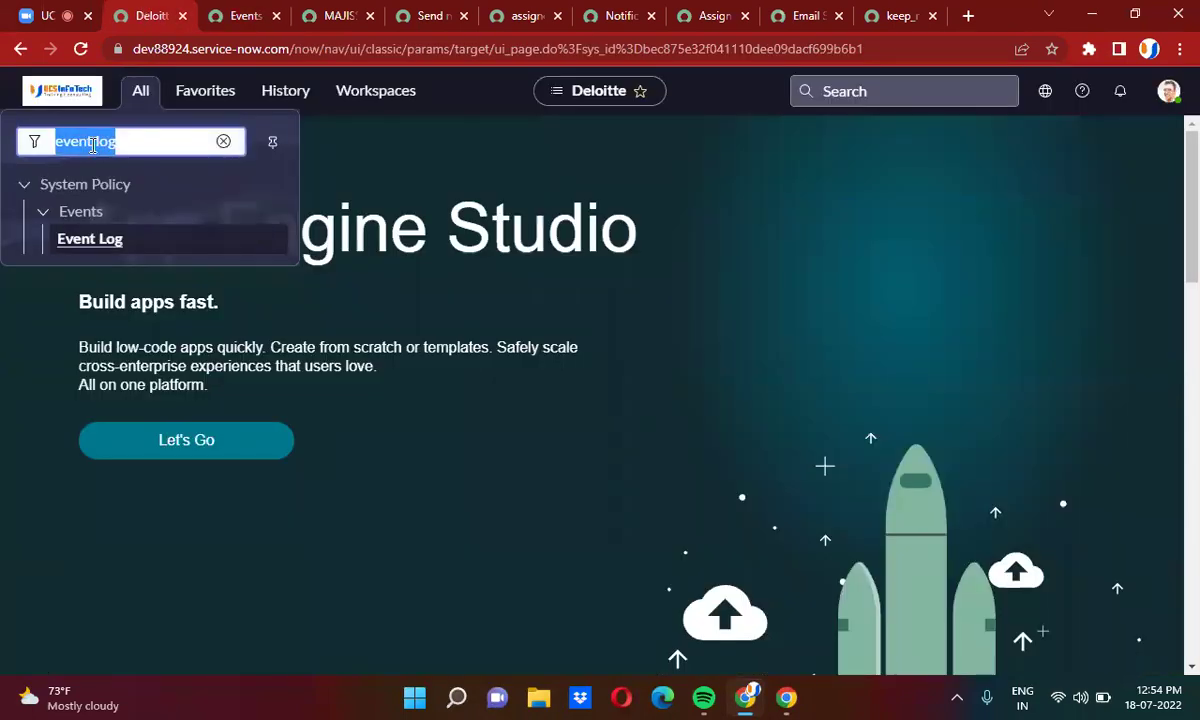
text(email)
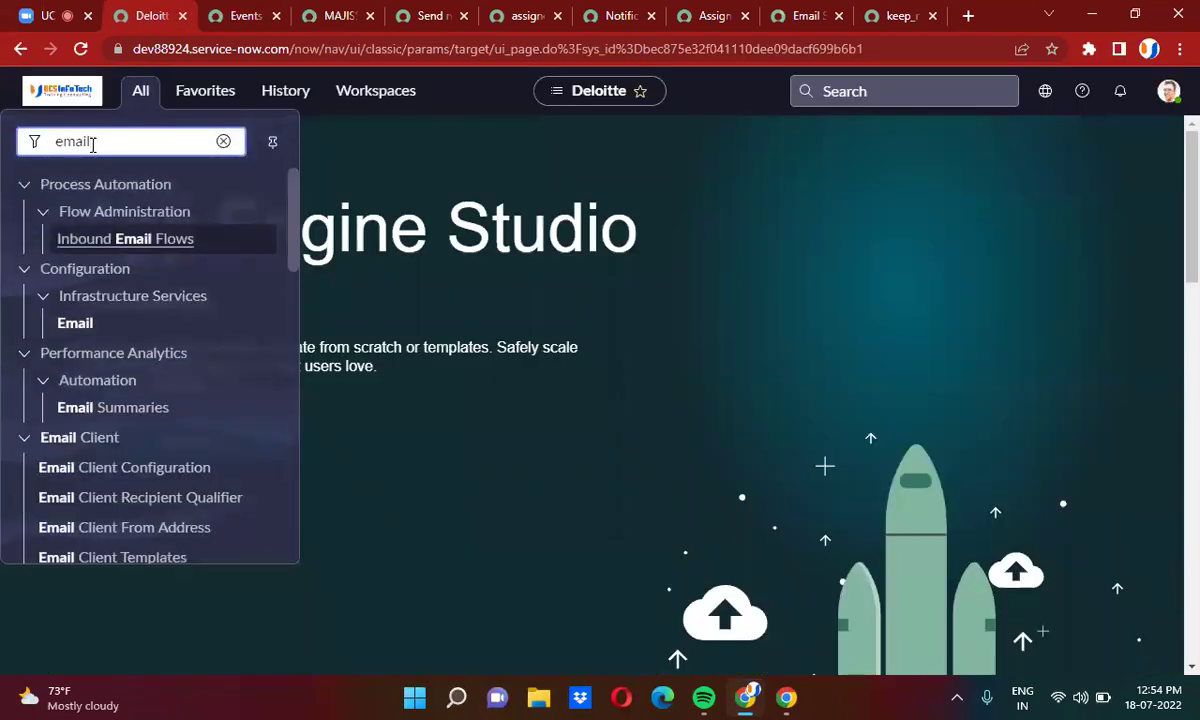
text(s)
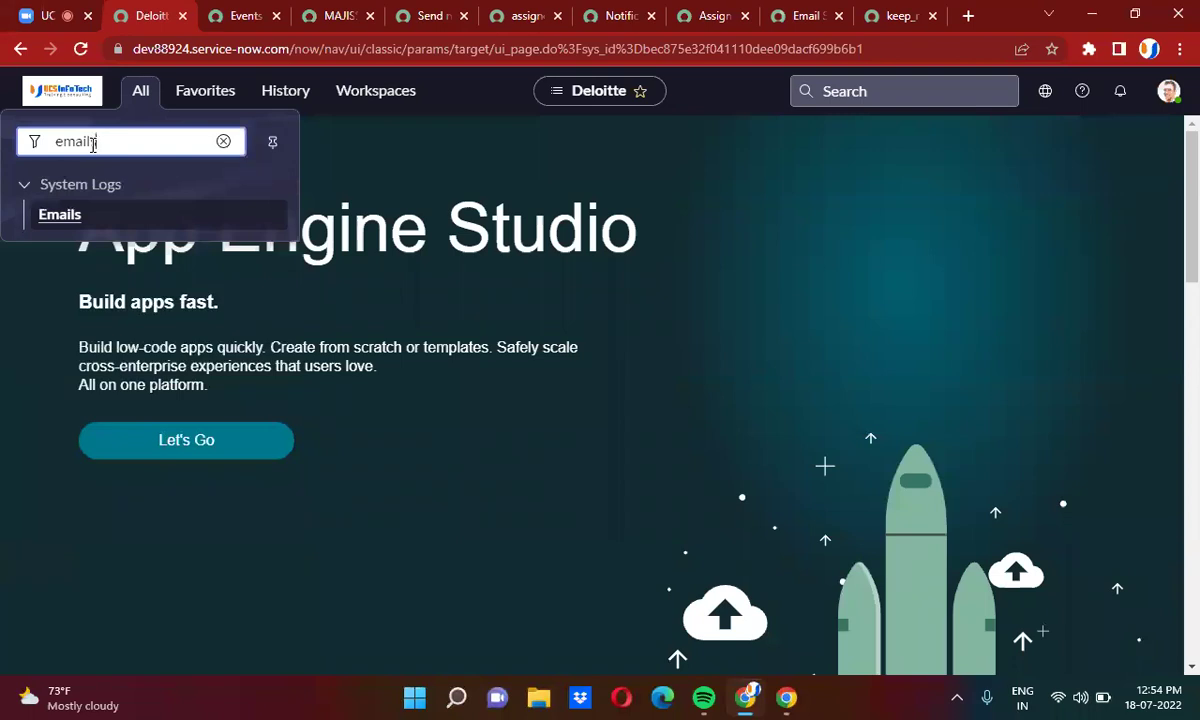
Check today's Emails log for the two MAJISS0001159 'Assigned To changed' emails, each copying both users
click(72, 222)
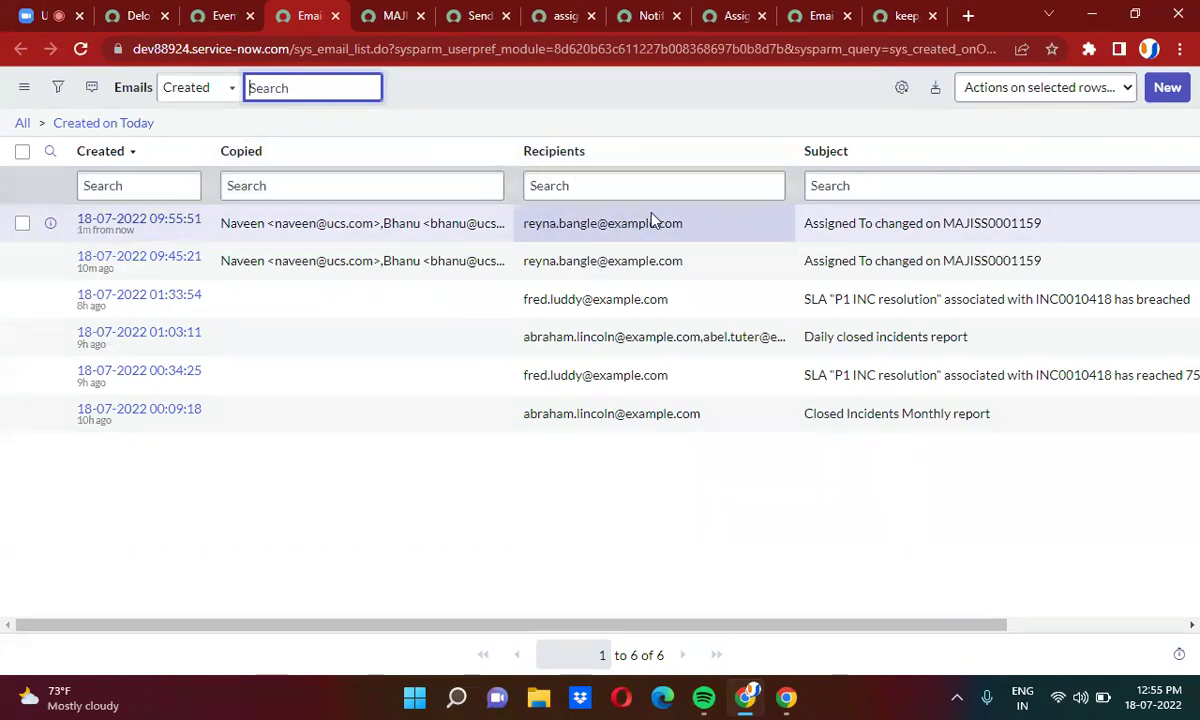
click(432, 131)
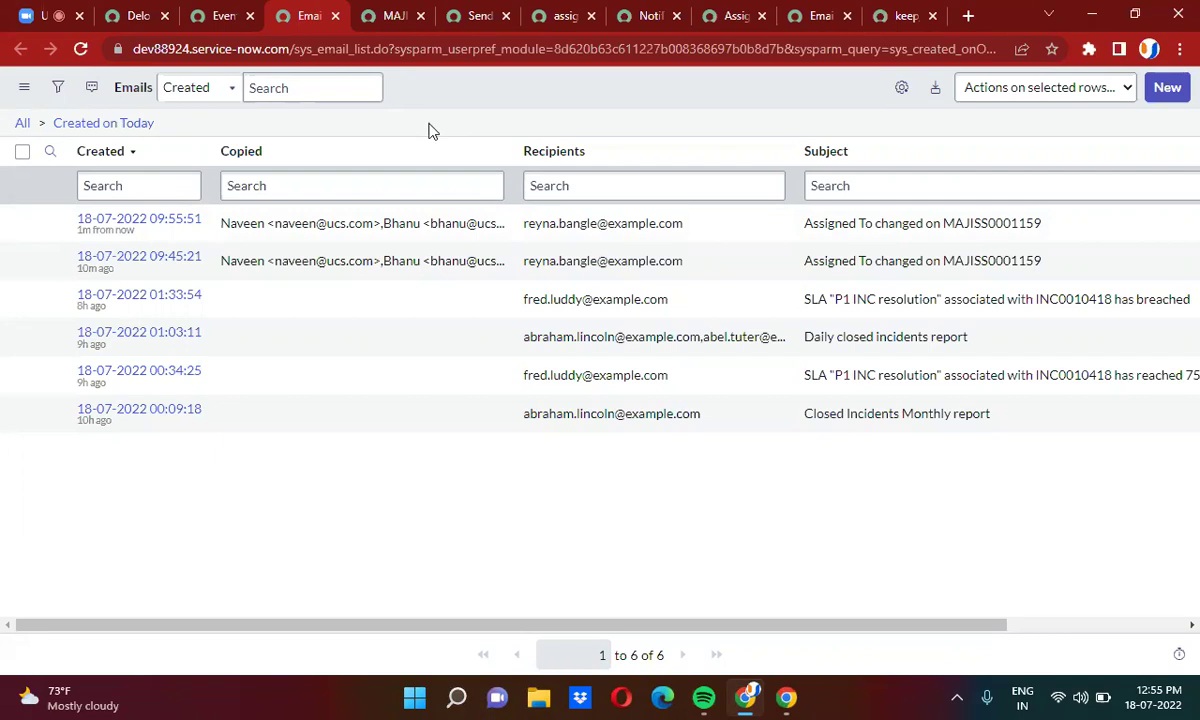
click(905, 16)
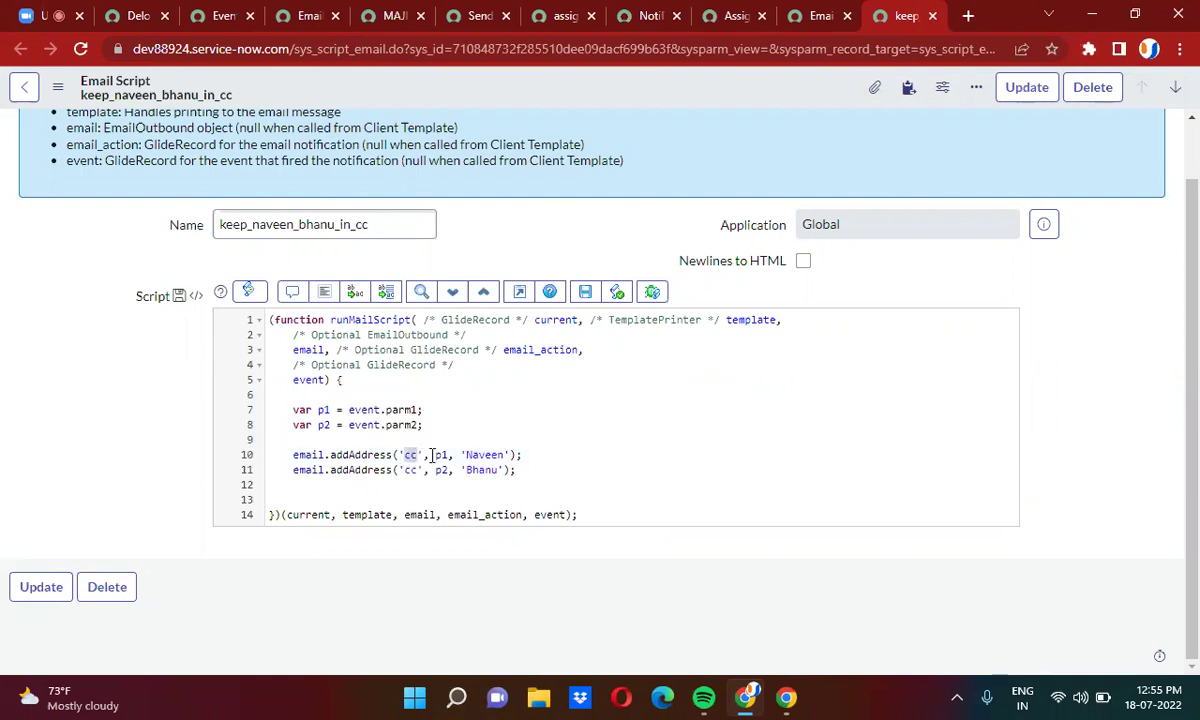
Highlight lines 10–11 of the CC email script, which add event parm1 and parm2 as CC recipients with display names
double_click(443, 455)
double_click(485, 455)
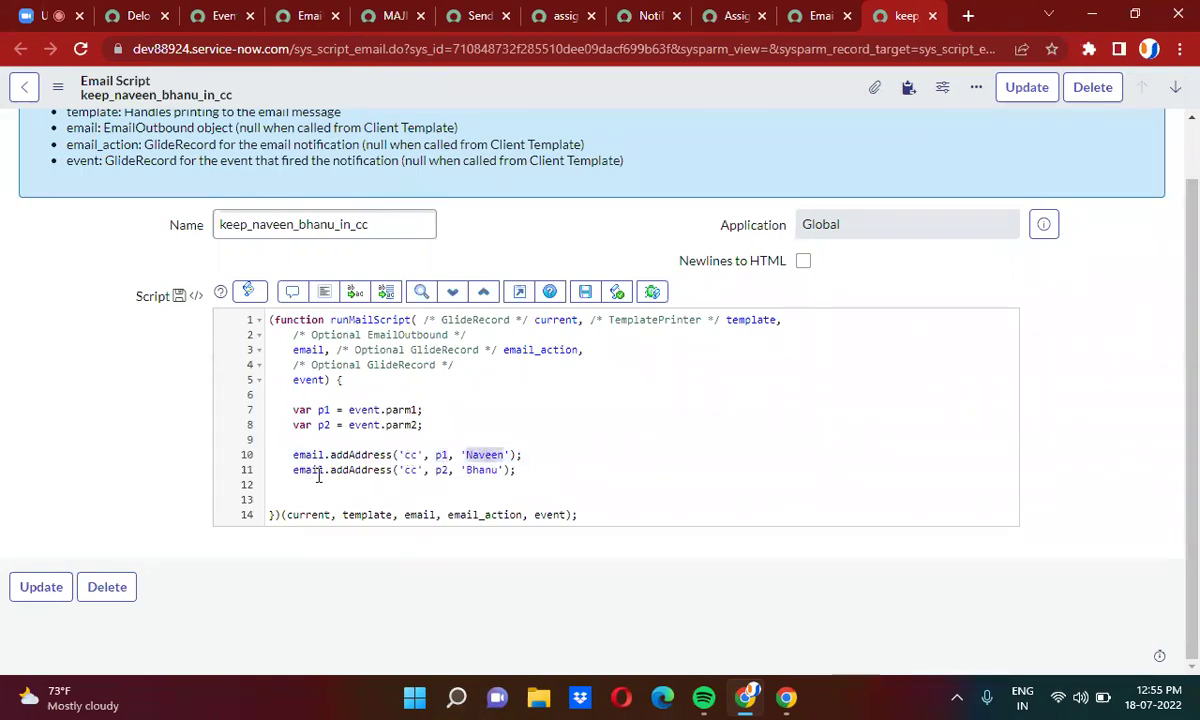
double_click(482, 470)
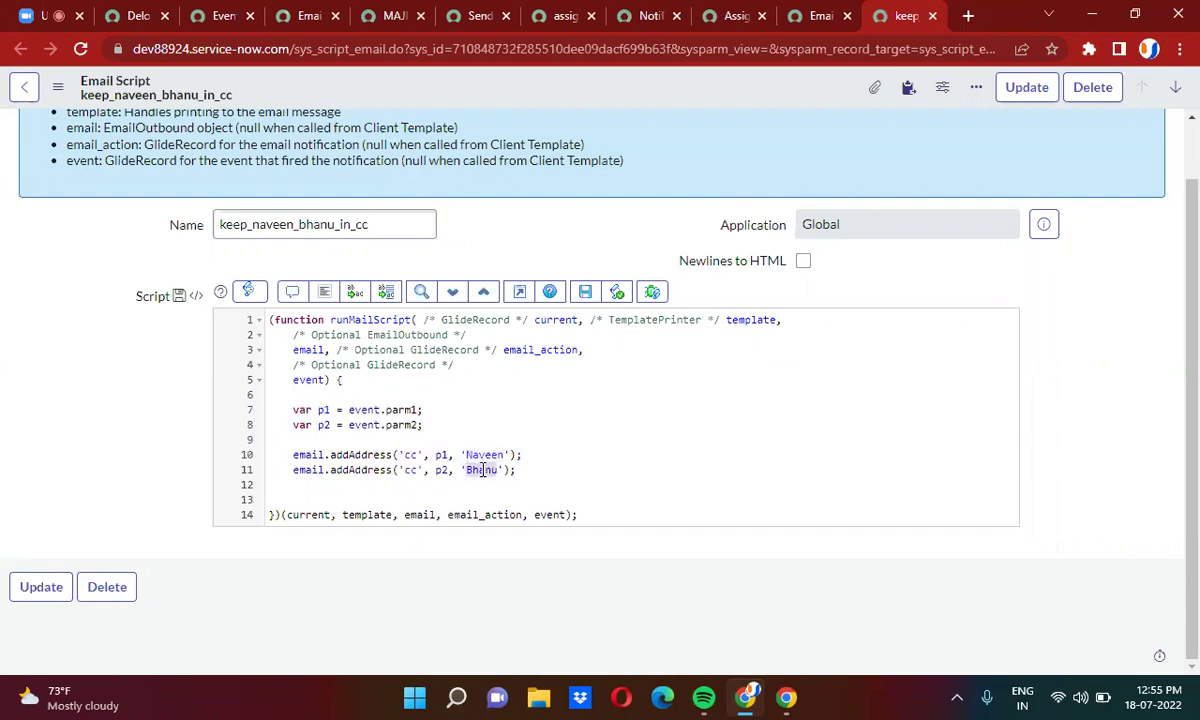
click(530, 469)
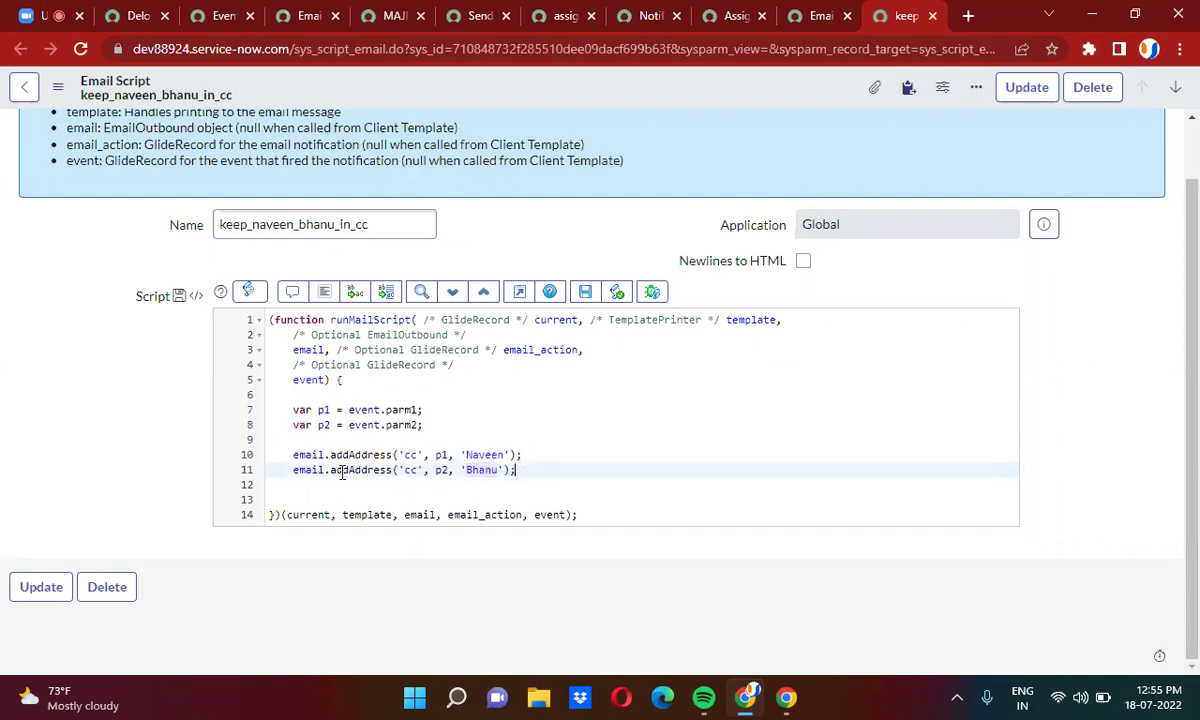